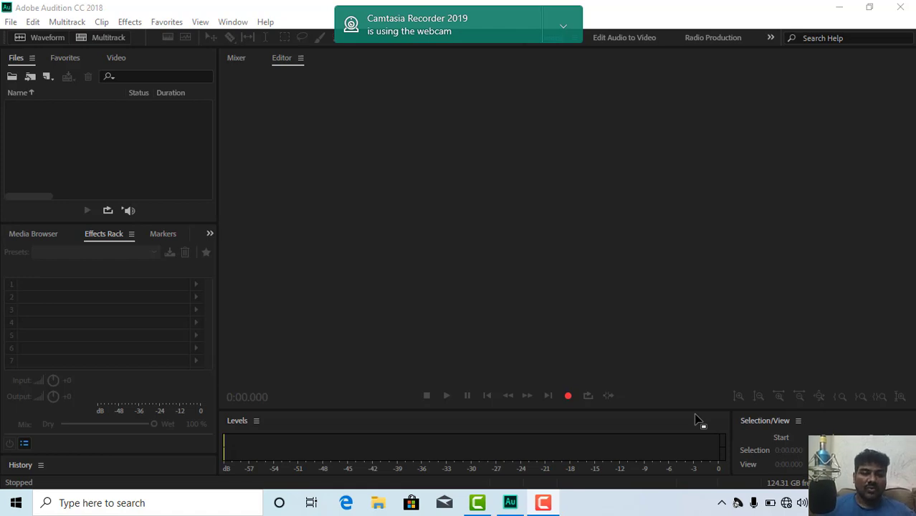
Step: Create a new audio file named "sound better" for recording, keeping the default sample rate, channels and bit depth
{"action": "left_click", "coordinate": [569, 395]}
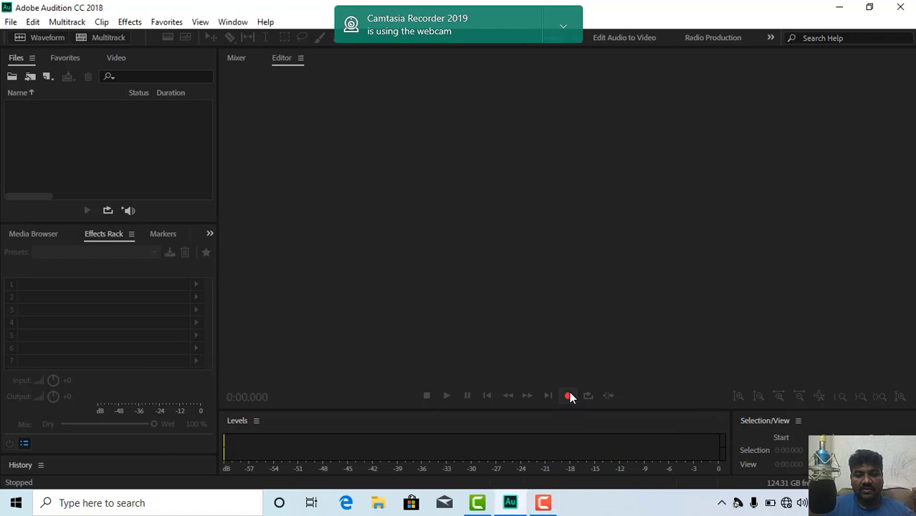
{"action": "left_click_drag", "start_coordinate": [465, 210], "coordinate": [397, 210]}
{"action": "key", "text": "BackSpace"}
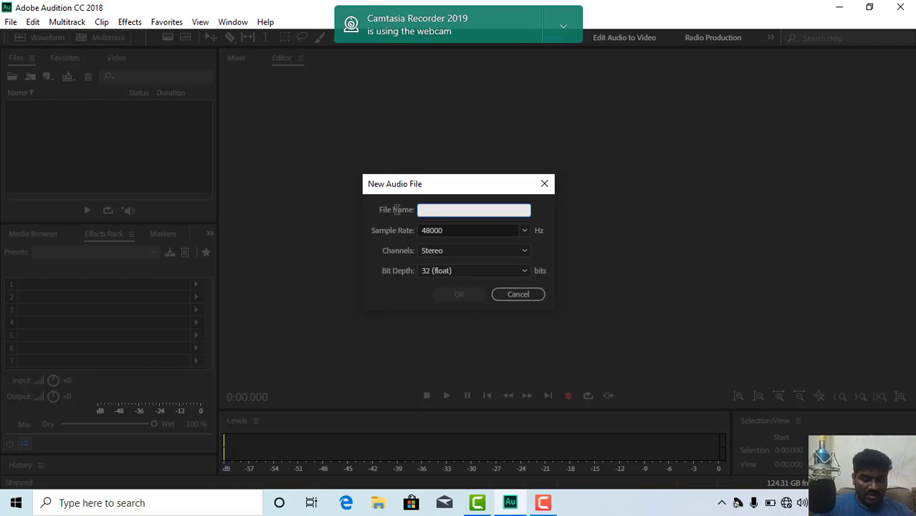
{"action": "type", "text": "soun"}
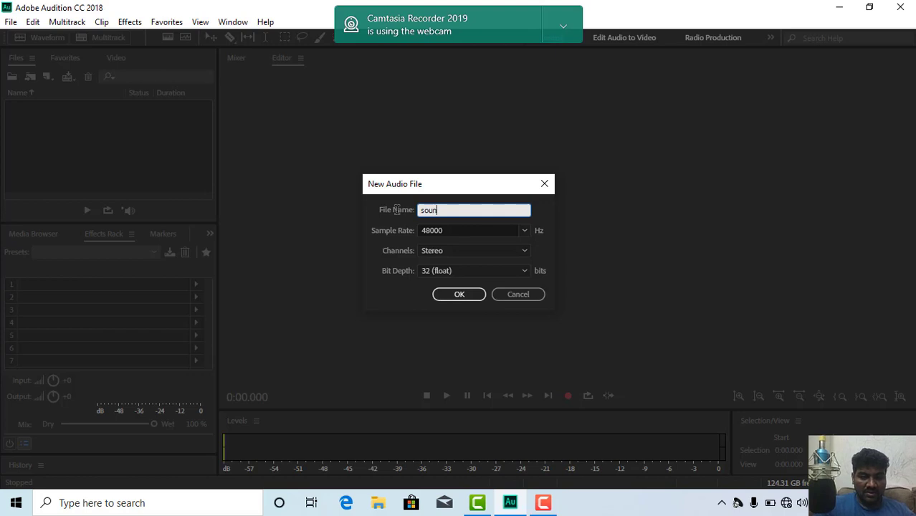
{"action": "type", "text": "d b"}
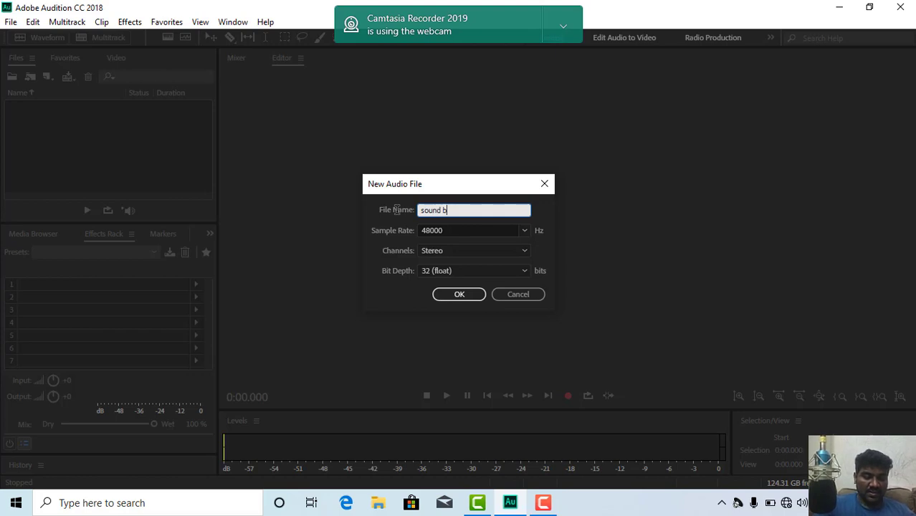
{"action": "type", "text": "ettr"}
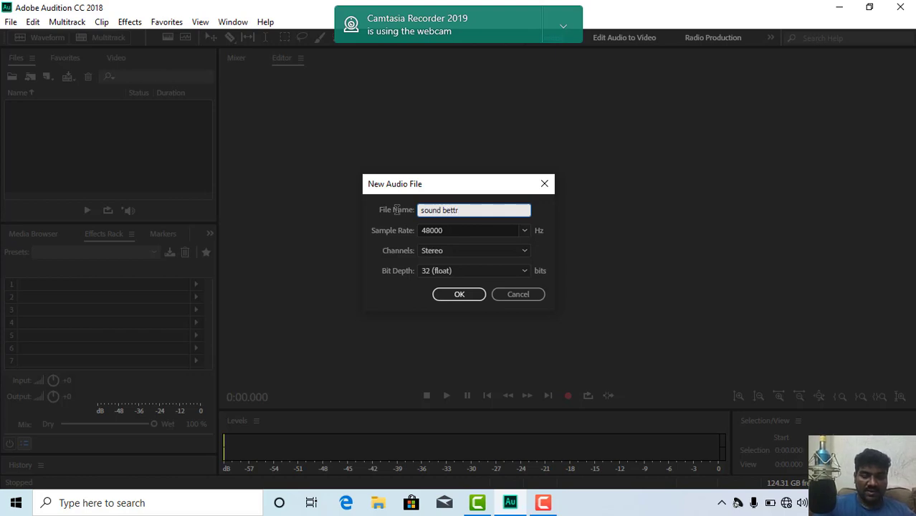
{"action": "key", "text": "BackSpace"}
{"action": "type", "text": "er"}
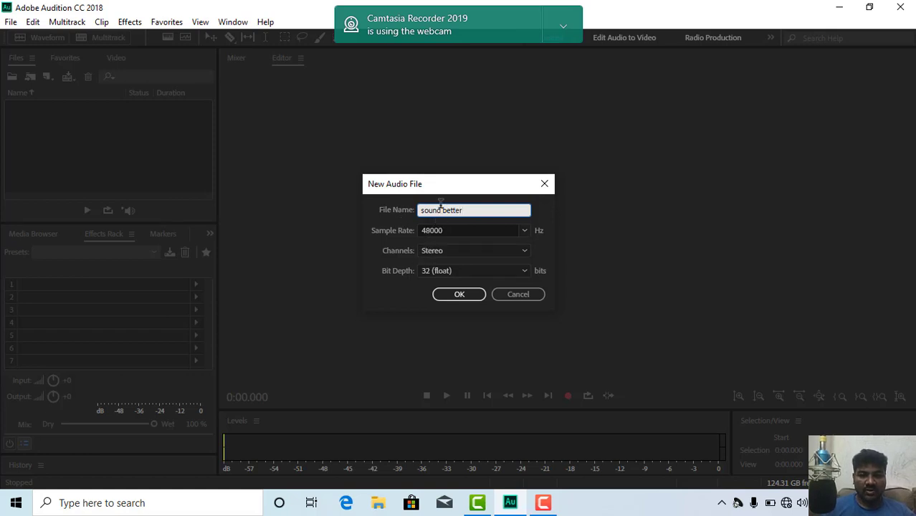
{"action": "left_click", "coordinate": [452, 299]}
{"action": "key", "text": "shift+space"}
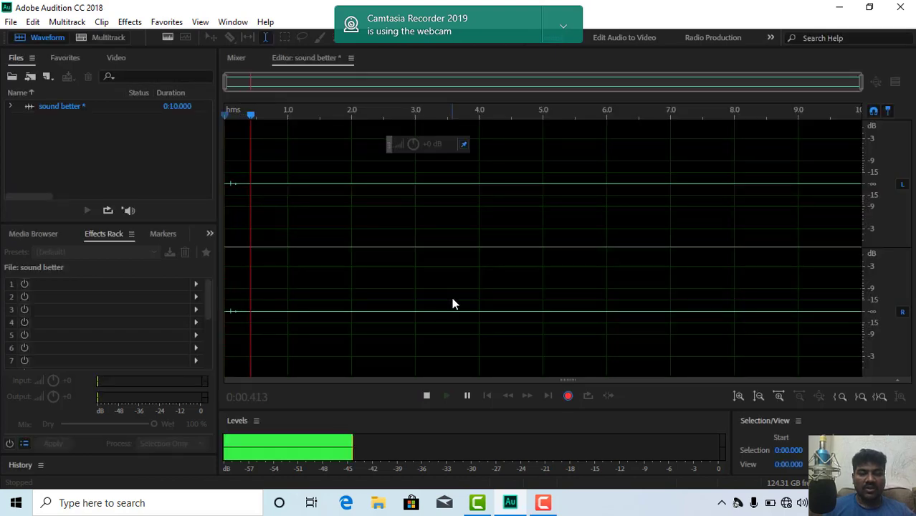
{"action": "key", "text": "space"}
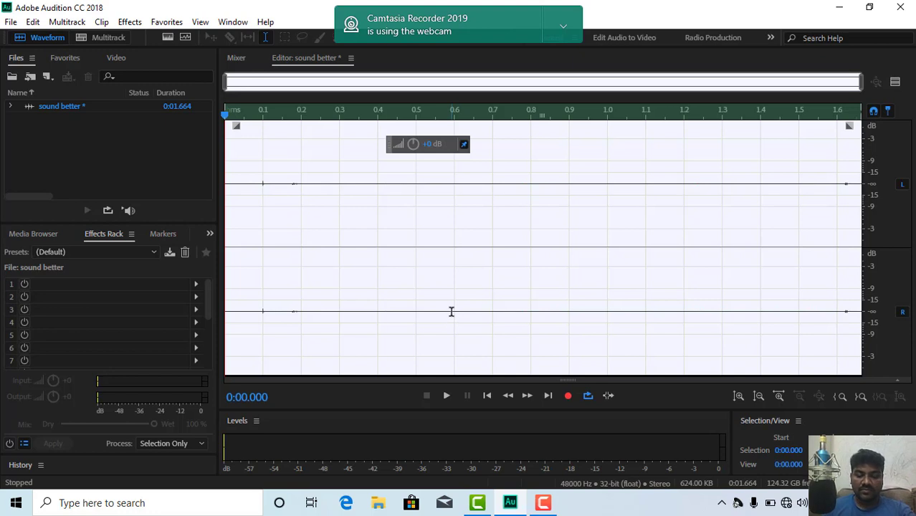
{"action": "key", "text": "ctrl+z"}
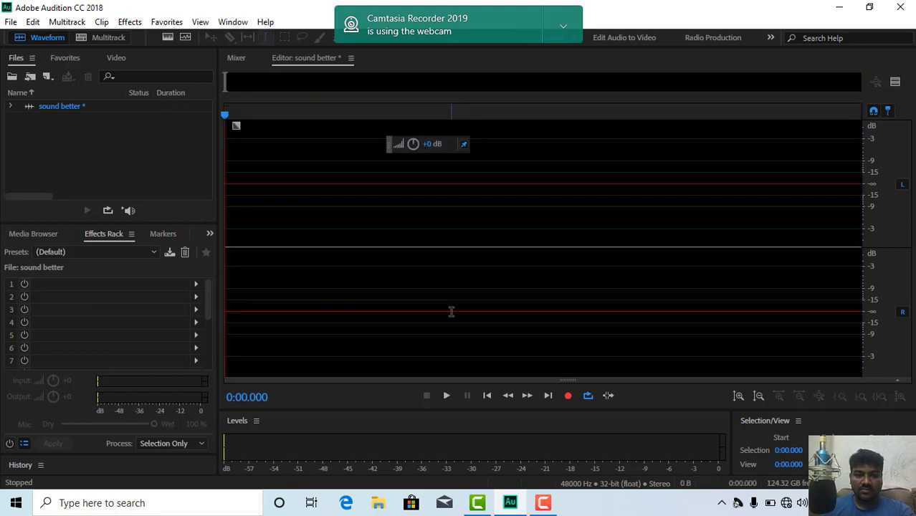
Step: Record a voice take of about 23 seconds into the empty file and play it back
{"action": "left_click", "coordinate": [568, 396]}
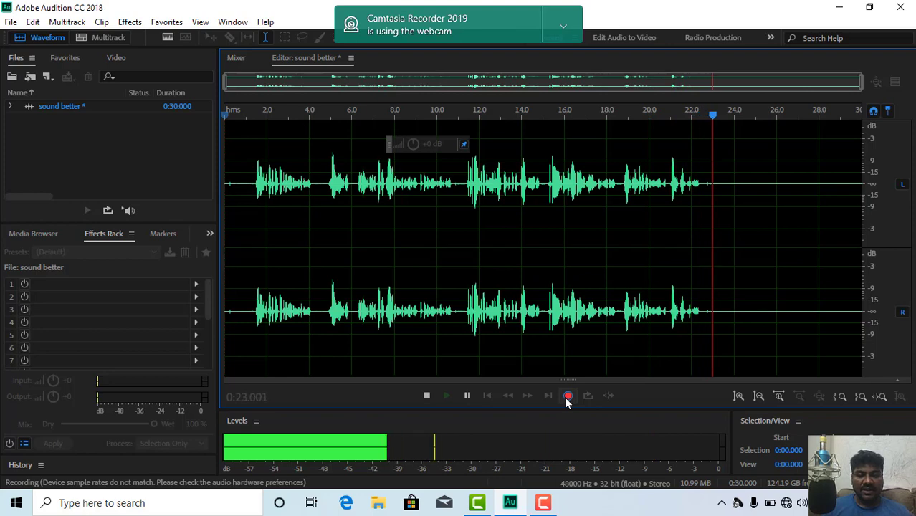
{"action": "left_click", "coordinate": [565, 401]}
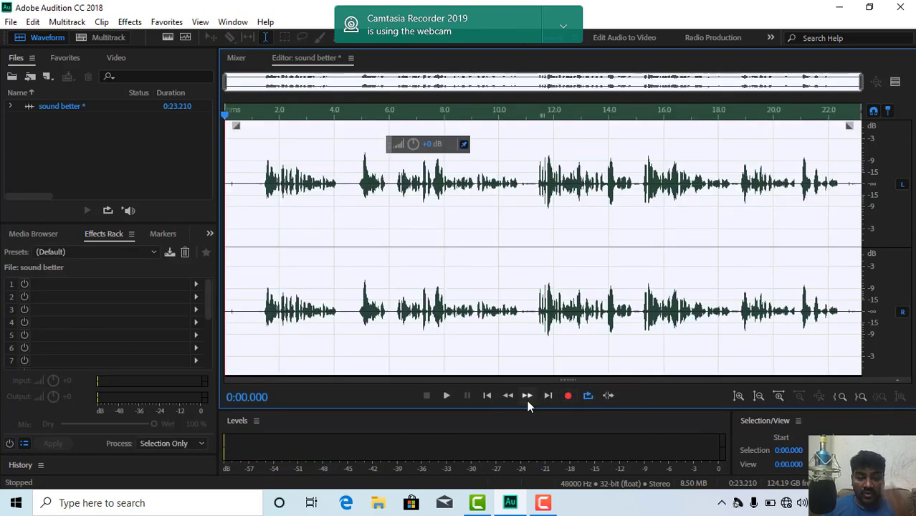
{"action": "left_click", "coordinate": [447, 394]}
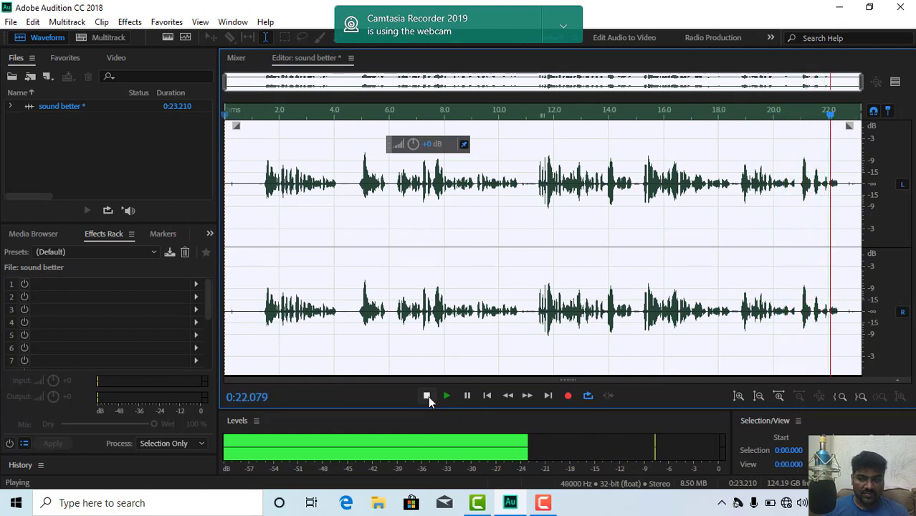
{"action": "left_click", "coordinate": [426, 396]}
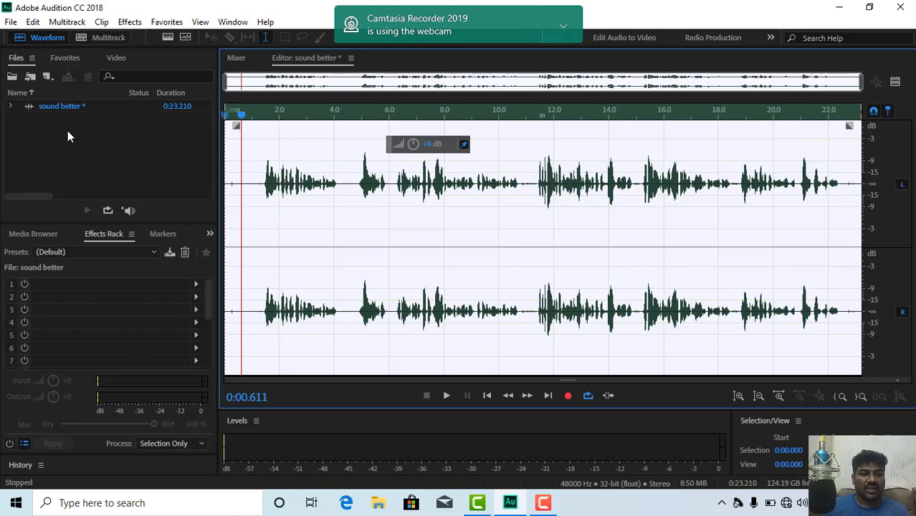
Step: Start a new multitrack session and name it "audio better"
{"action": "left_click", "coordinate": [98, 37]}
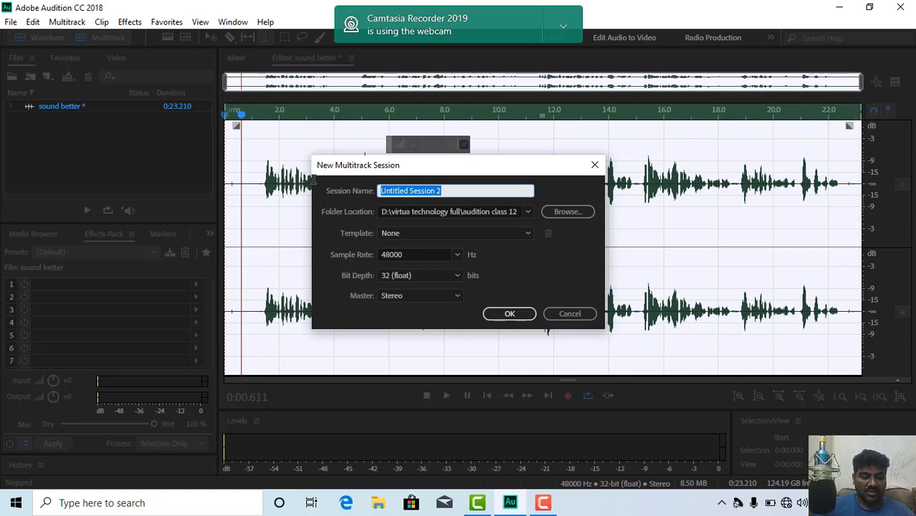
{"action": "type", "text": "audio"}
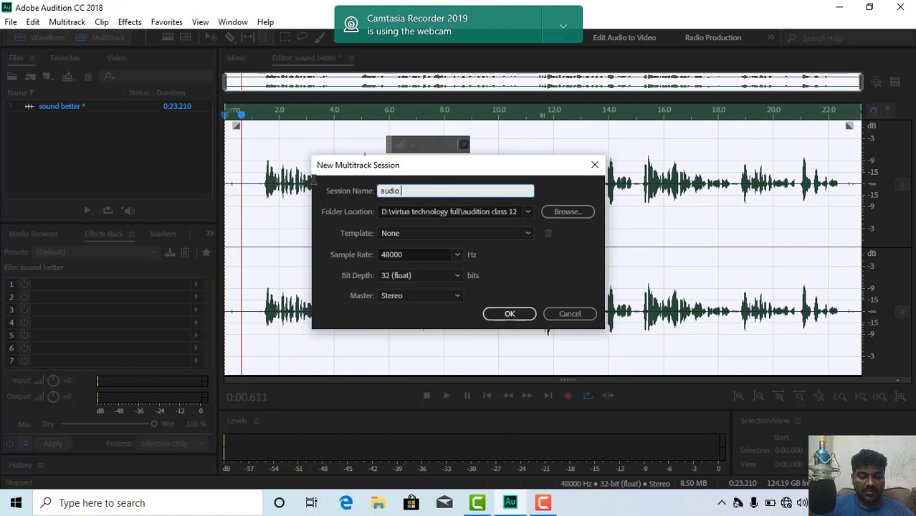
{"action": "type", "text": " better"}
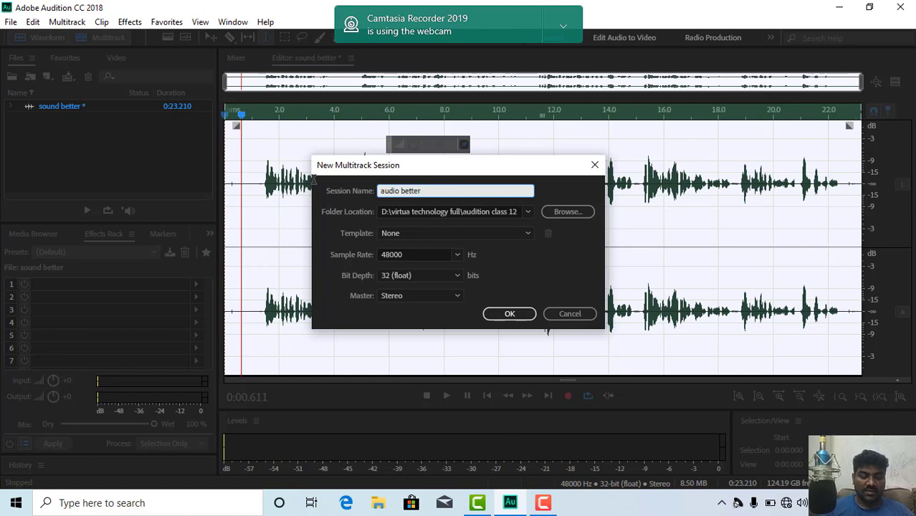
Step: Make a folder named "audition class 13" inside "virtua technology full", choose it as the session's location, and create the session
{"action": "left_click", "coordinate": [565, 211]}
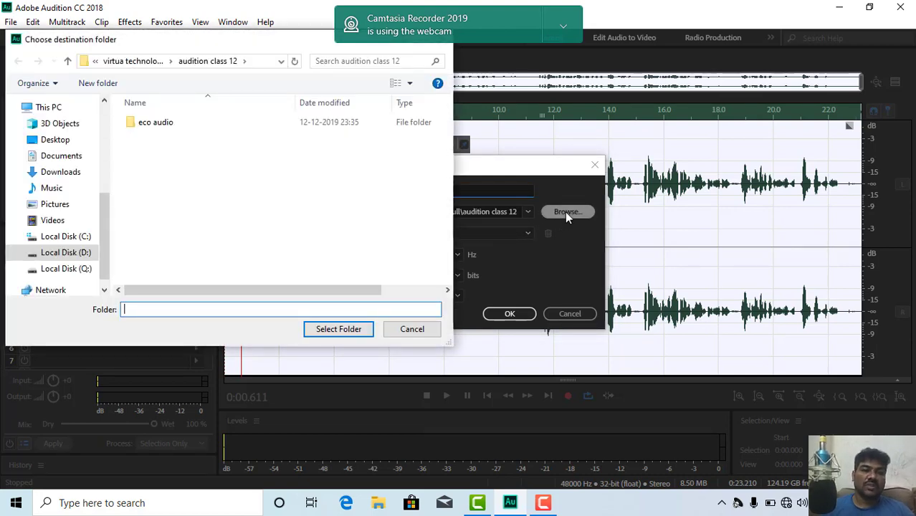
{"action": "left_click", "coordinate": [129, 61]}
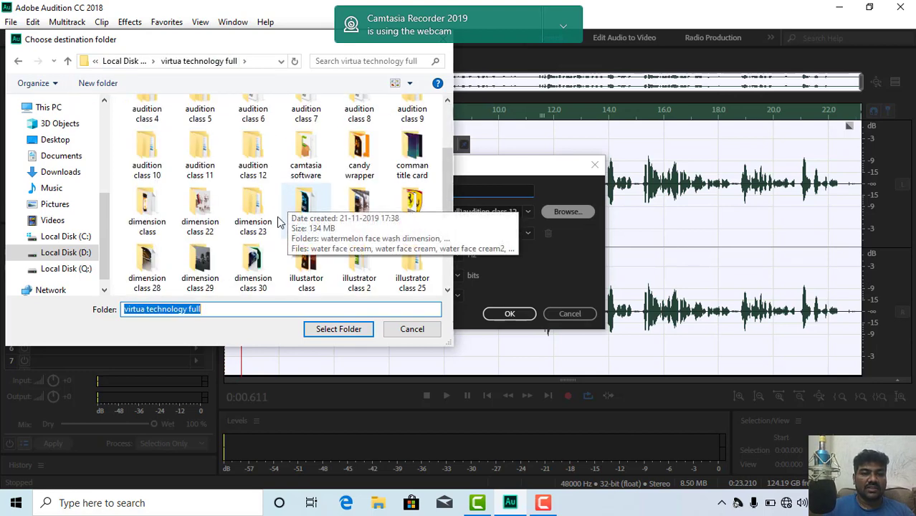
{"action": "left_click", "coordinate": [97, 84]}
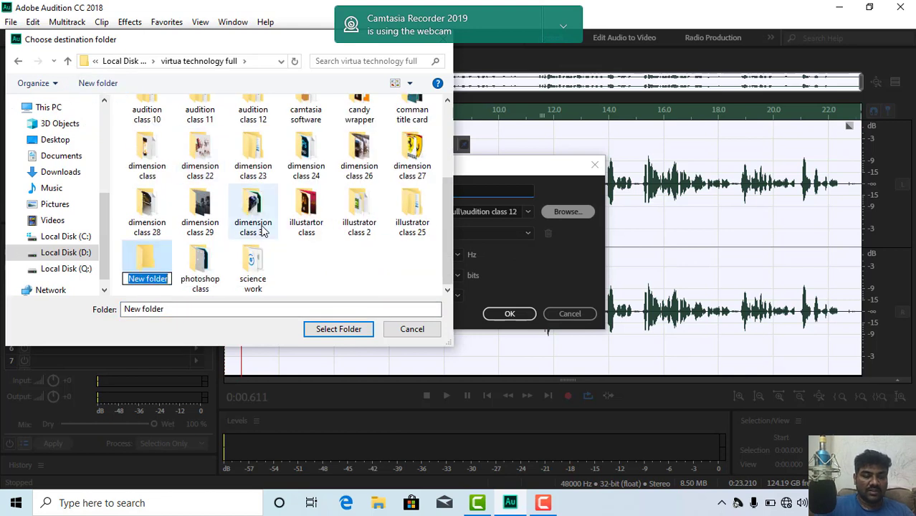
{"action": "type", "text": "aud"}
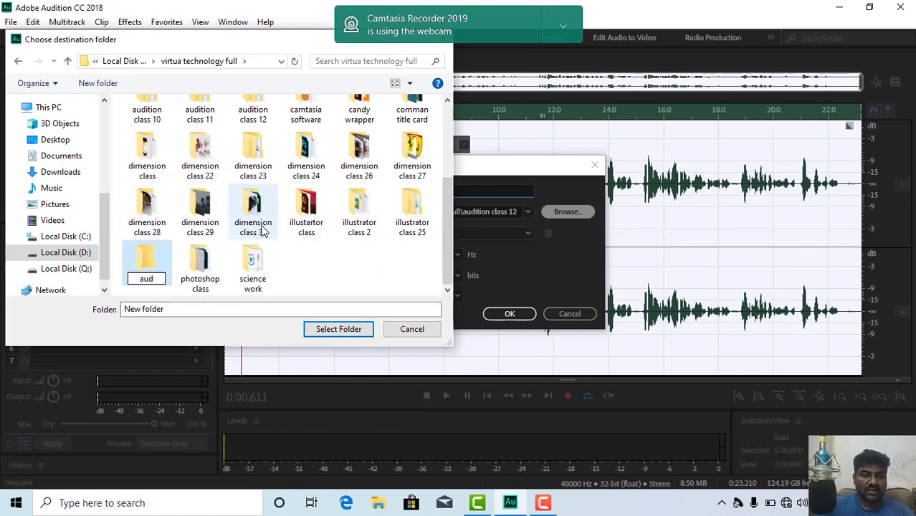
{"action": "type", "text": "iti"}
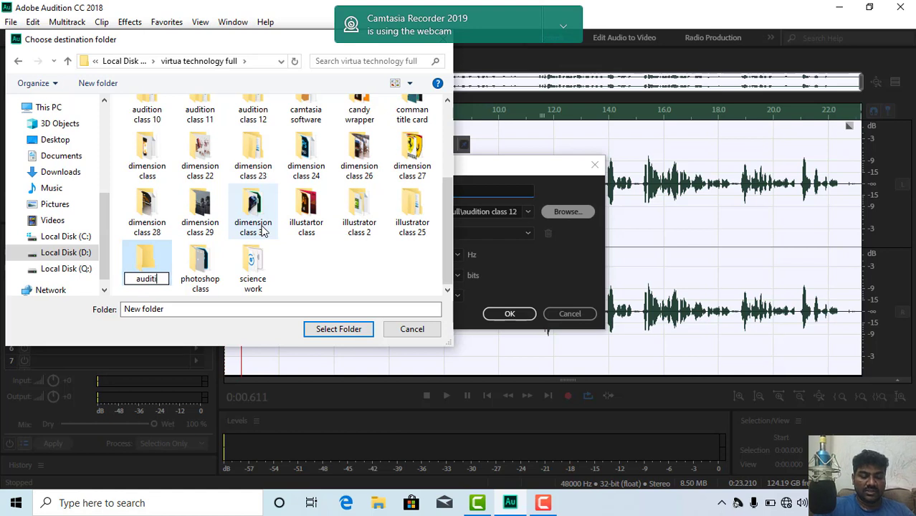
{"action": "type", "text": "on cl"}
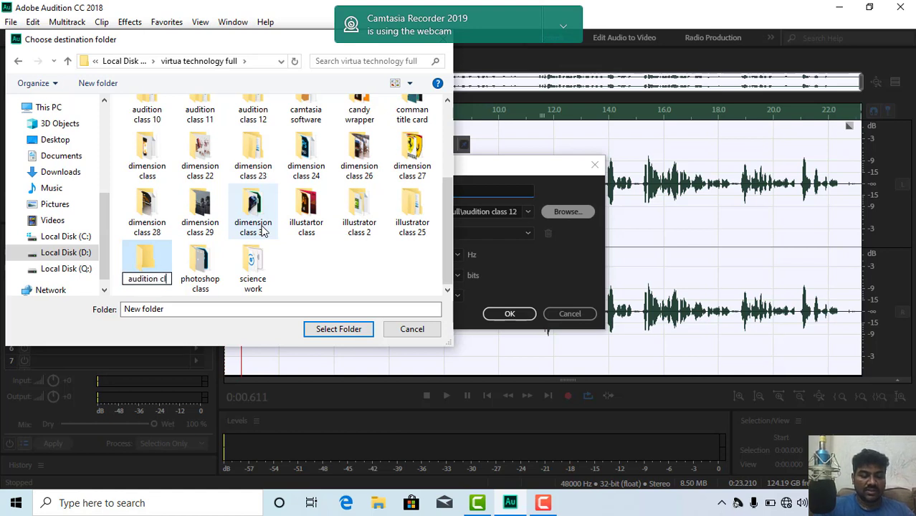
{"action": "type", "text": "ass"}
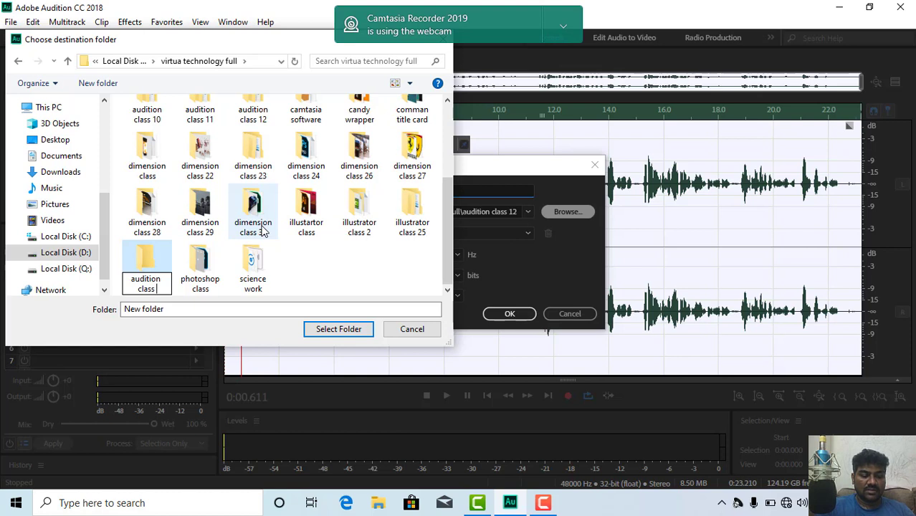
{"action": "type", "text": " 13"}
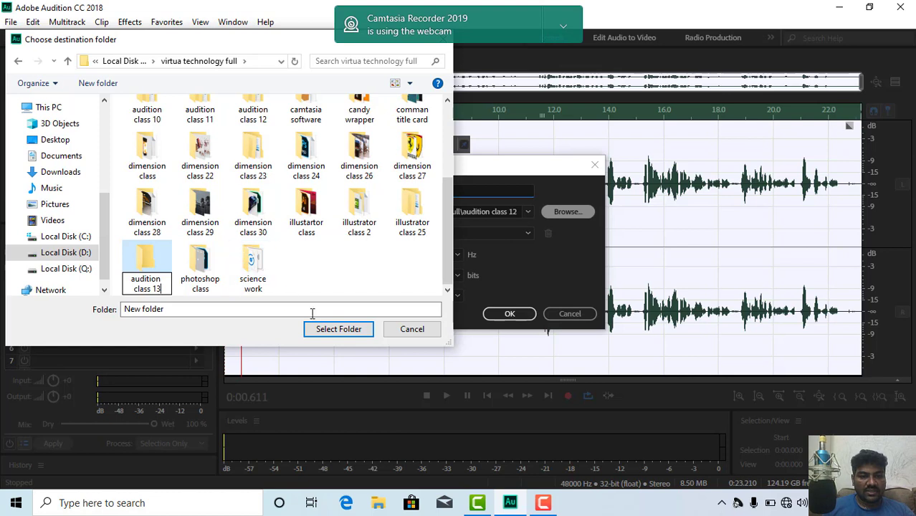
{"action": "left_click", "coordinate": [339, 331]}
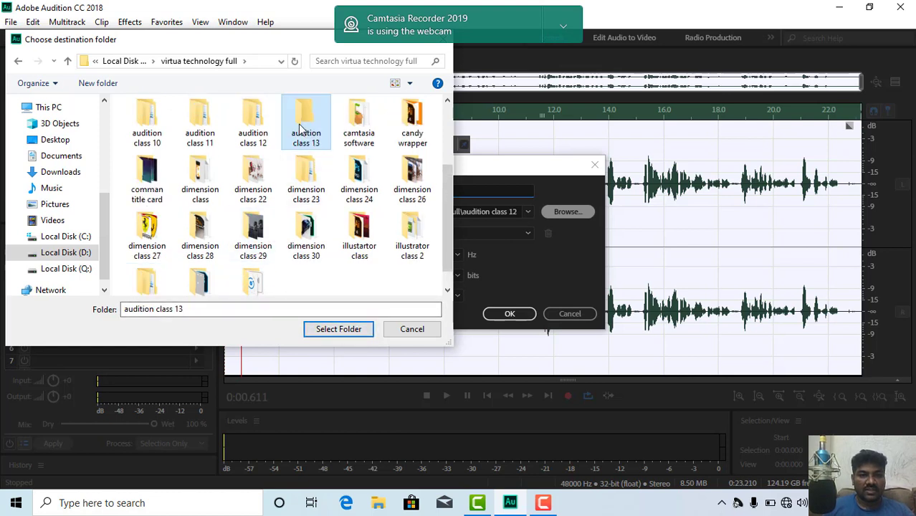
{"action": "double_click", "coordinate": [300, 126]}
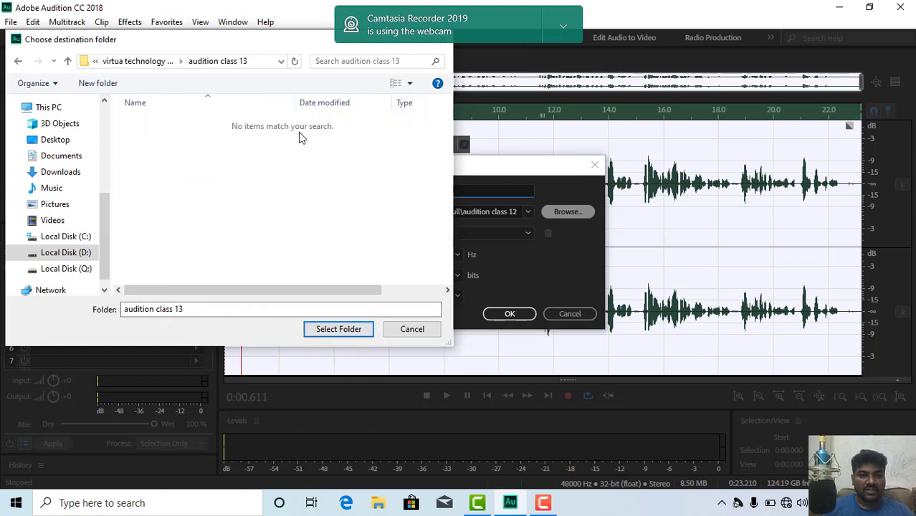
{"action": "left_click", "coordinate": [355, 331]}
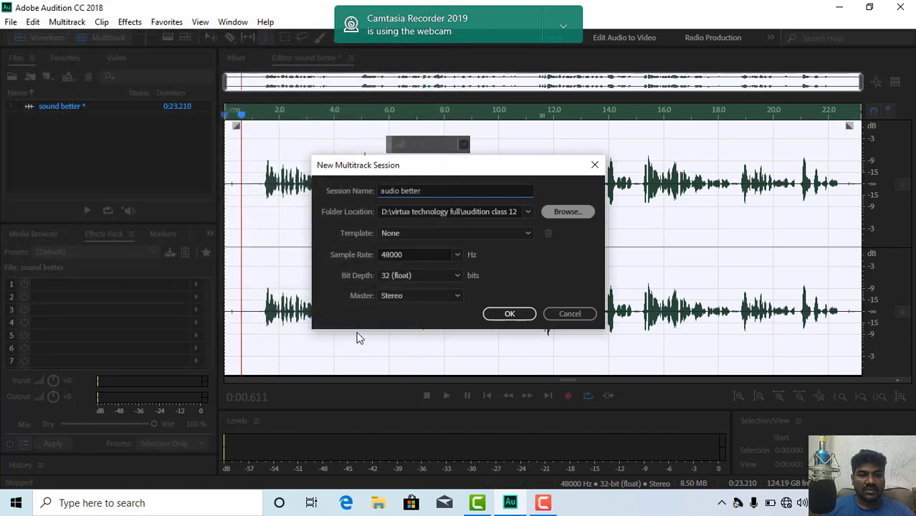
{"action": "left_click", "coordinate": [507, 314]}
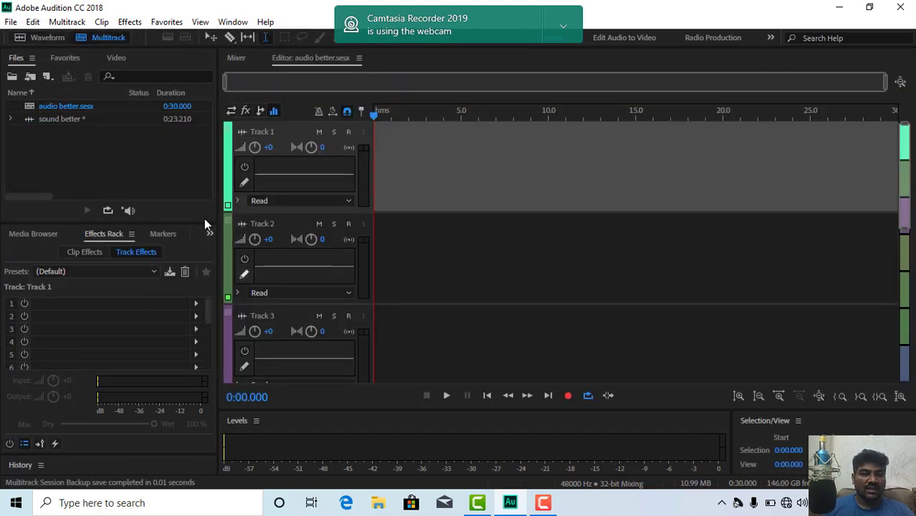
Step: Place the "sound better" recording at the start of Track 1 and play its first two seconds
{"action": "left_click_drag", "start_coordinate": [64, 120], "coordinate": [348, 169]}
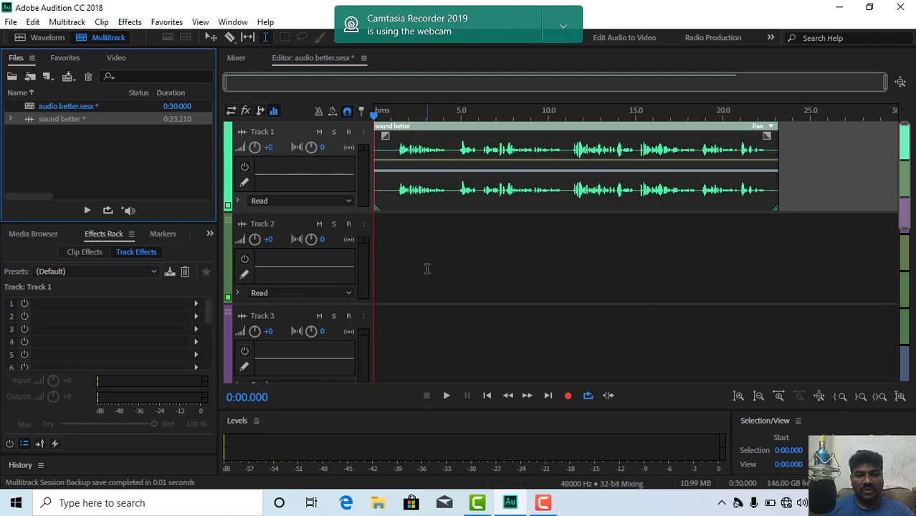
{"action": "key", "text": "space"}
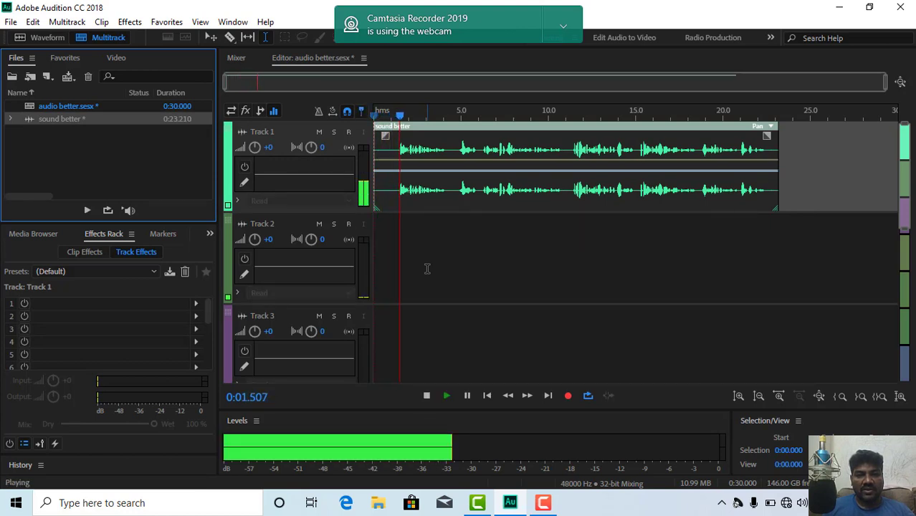
{"action": "key", "text": "space"}
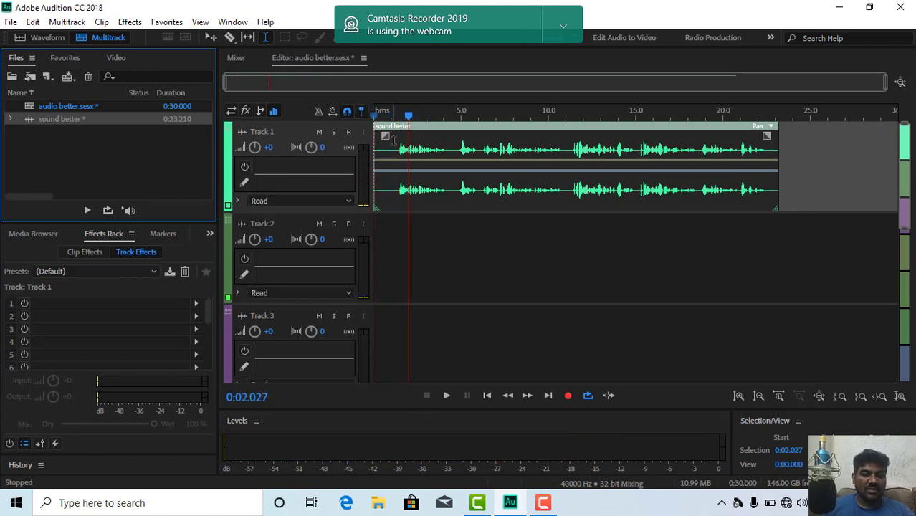
Step: Add the Automatic Click Remover effect to the first effects slot of Track 1 and play the track with it
{"action": "left_click", "coordinate": [23, 303]}
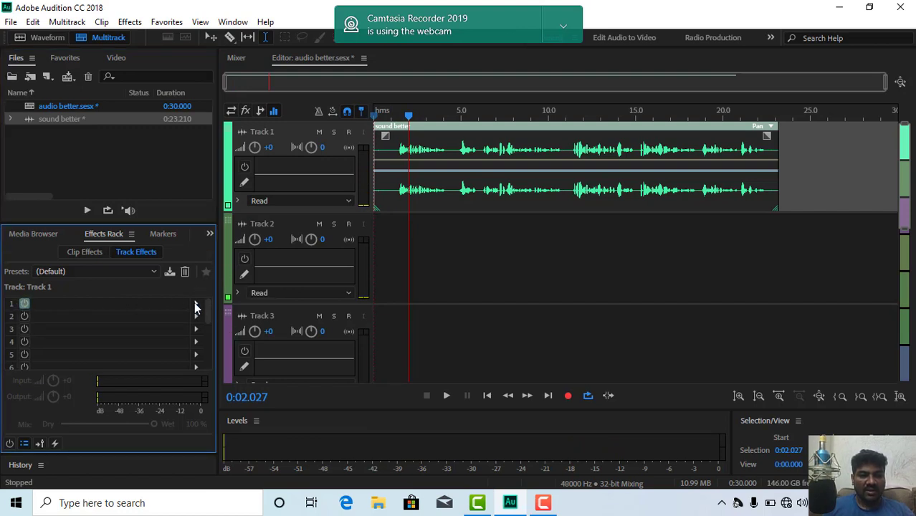
{"action": "left_click", "coordinate": [195, 306]}
{"action": "mouse_move", "coordinate": [351, 195]}
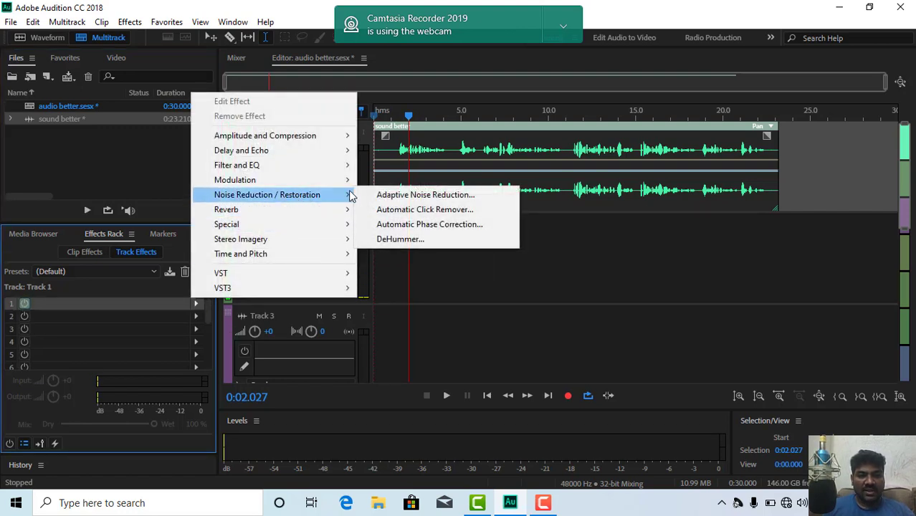
{"action": "left_click", "coordinate": [419, 210]}
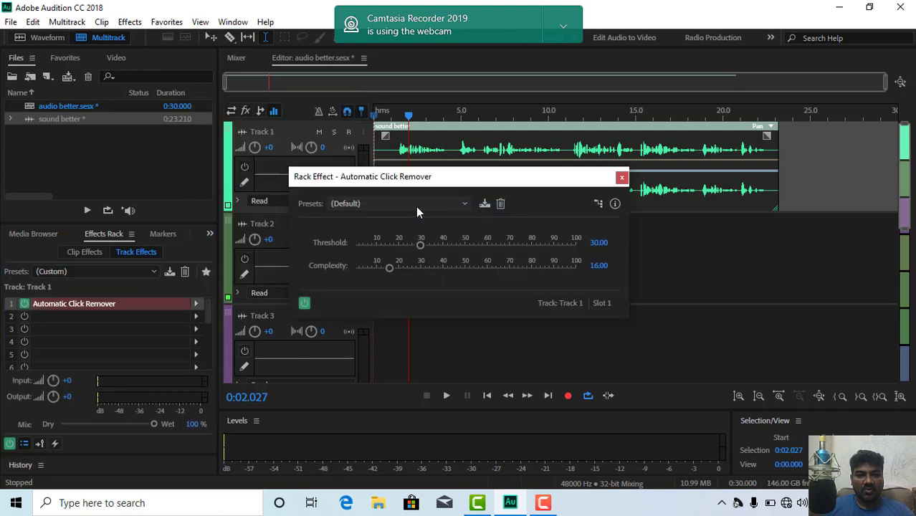
{"action": "key", "text": "space"}
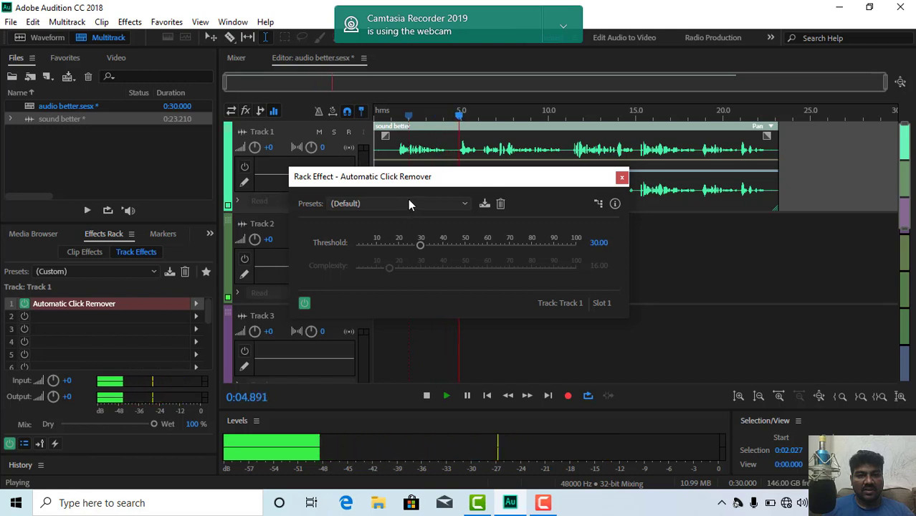
Step: Stop playback and remove the Automatic Click Remover effect from the first effects slot of Track 1
{"action": "key", "text": "space"}
{"action": "left_click", "coordinate": [621, 179]}
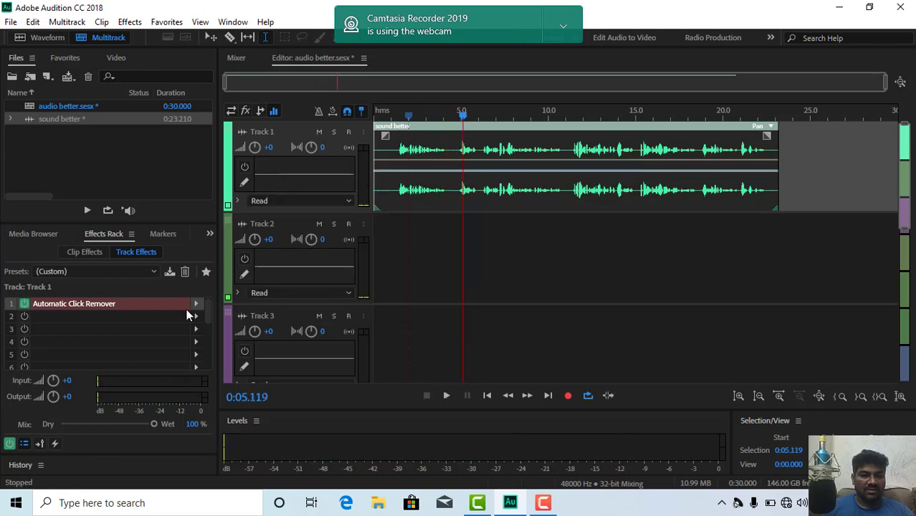
{"action": "key", "text": "Delete"}
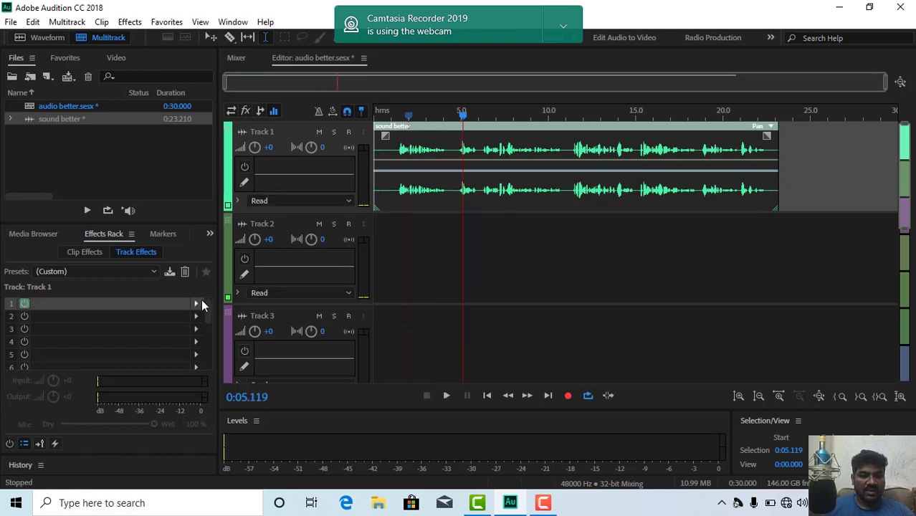
Step: Add the Adaptive Noise Reduction effect to the first effects slot of Track 1 and play a short stretch with it
{"action": "left_click", "coordinate": [196, 303]}
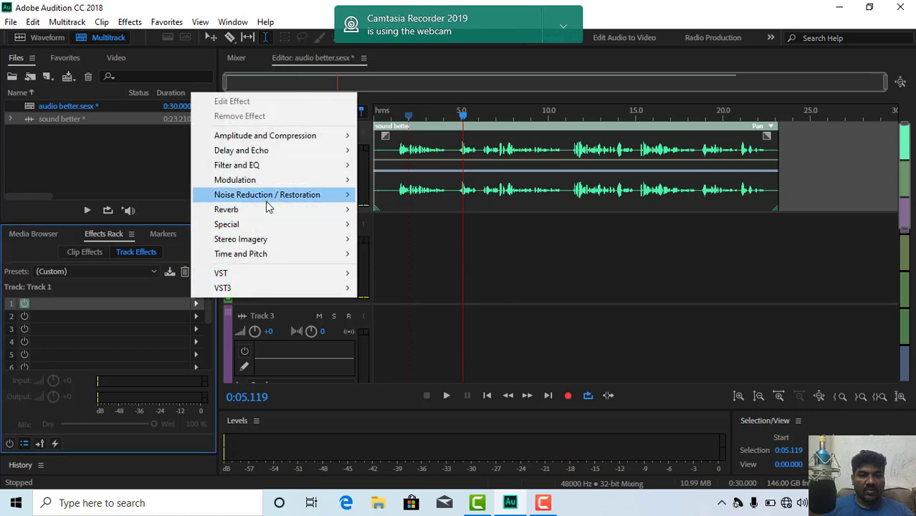
{"action": "mouse_move", "coordinate": [269, 204]}
{"action": "left_click", "coordinate": [390, 194]}
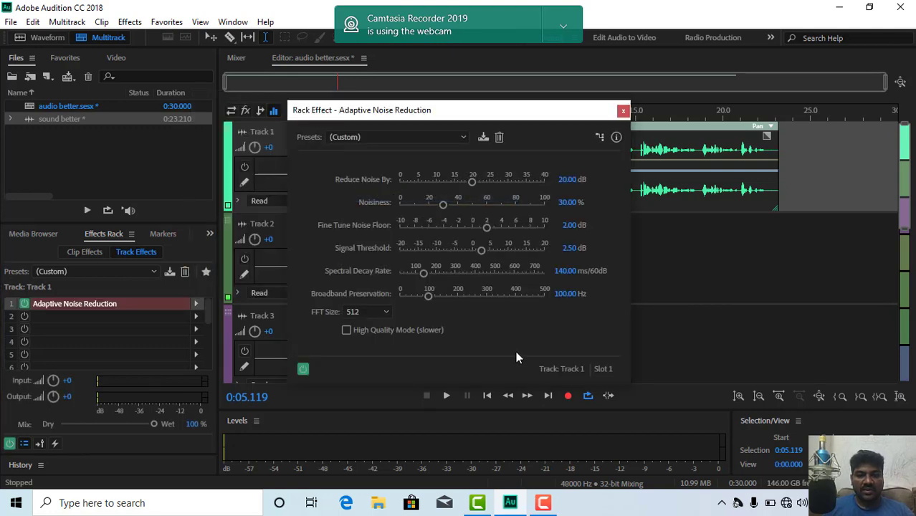
{"action": "key", "text": "space"}
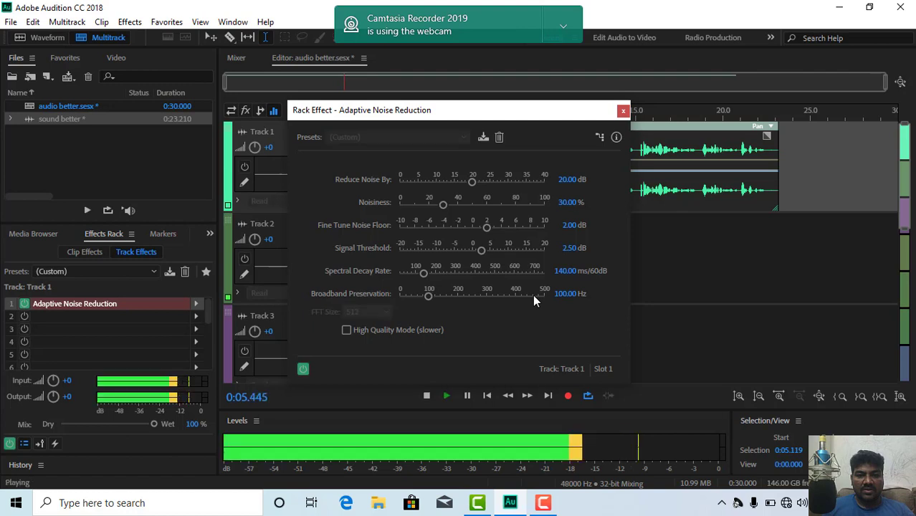
{"action": "key", "text": "space"}
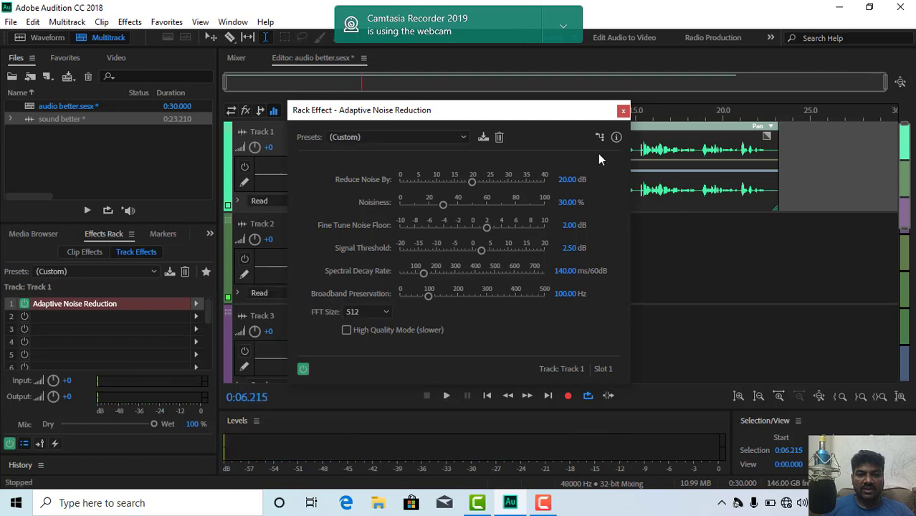
{"action": "left_click", "coordinate": [622, 112]}
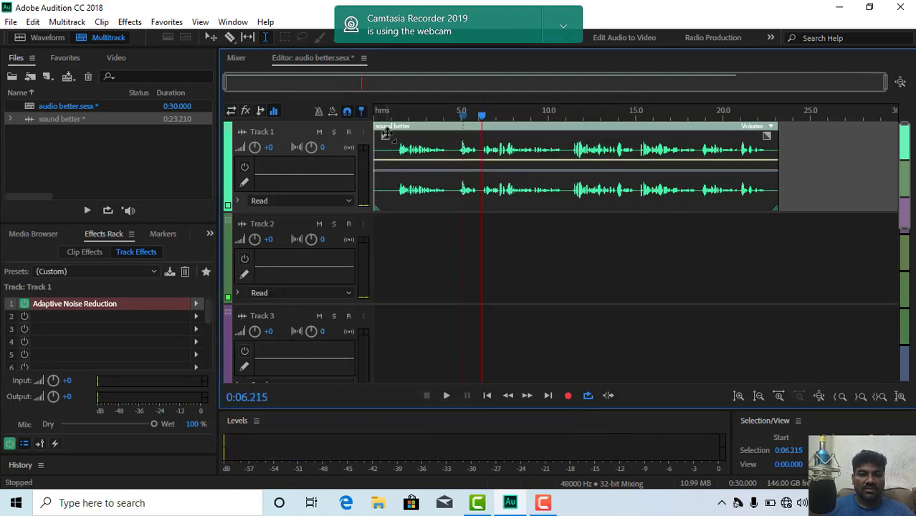
{"action": "left_click", "coordinate": [387, 115]}
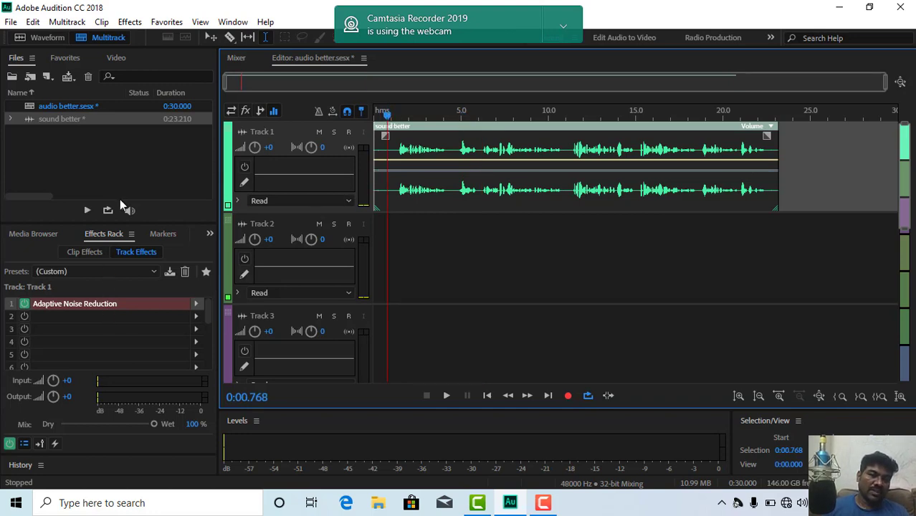
{"action": "left_click", "coordinate": [130, 23]}
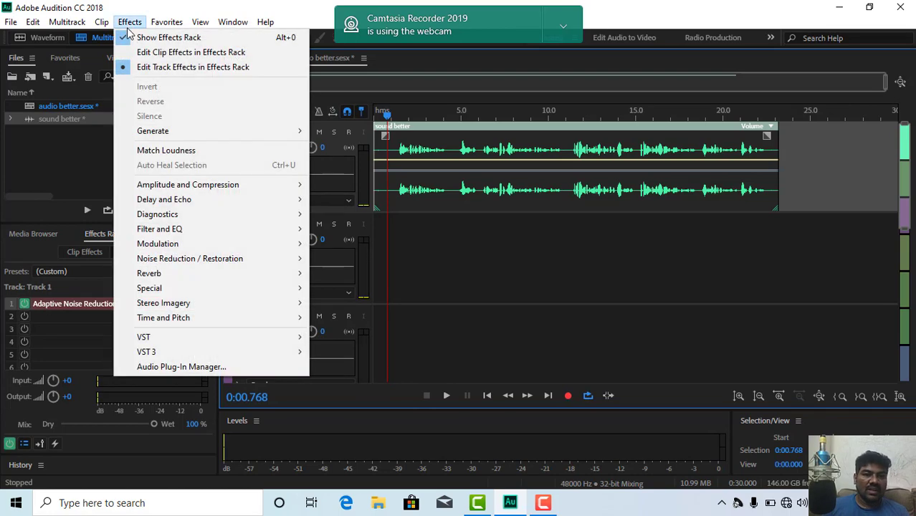
{"action": "left_click", "coordinate": [701, 229]}
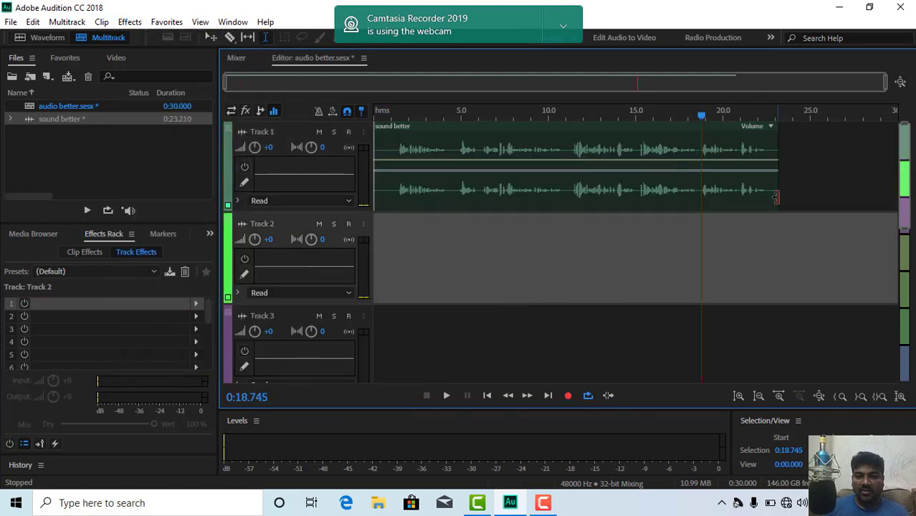
Step: Select the time range covering the whole "sound better" clip on Track 1
{"action": "left_click", "coordinate": [774, 148]}
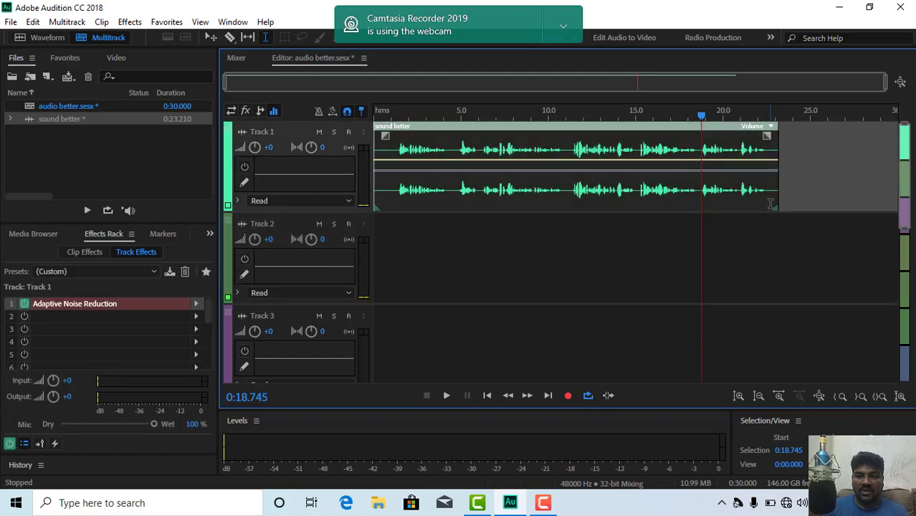
{"action": "left_click_drag", "start_coordinate": [771, 184], "coordinate": [374, 201]}
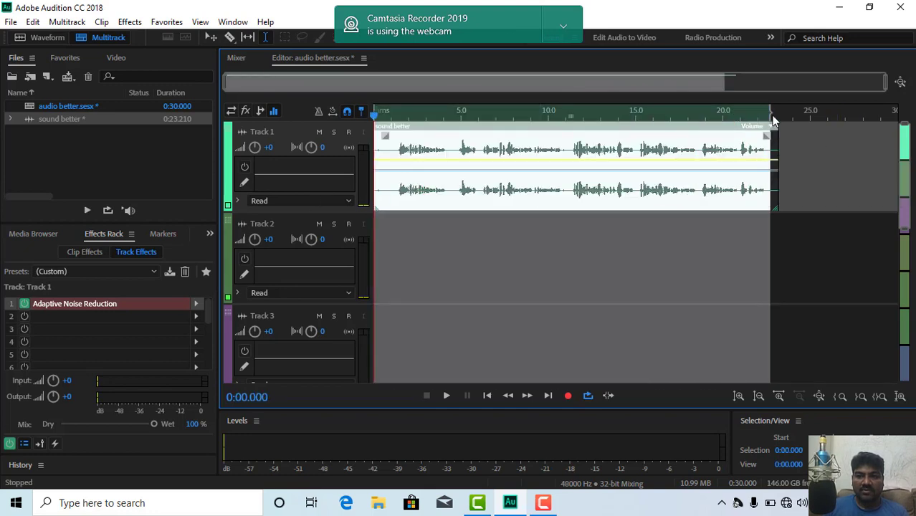
{"action": "left_click_drag", "start_coordinate": [771, 113], "coordinate": [778, 109]}
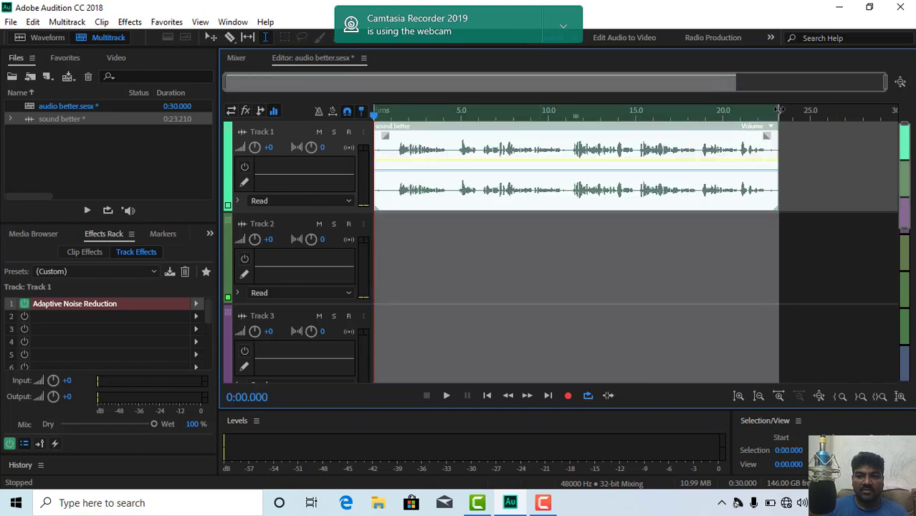
Step: Add the Full Reverb effect to Track 1 after the noise reduction and briefly start playback to preview it
{"action": "left_click", "coordinate": [130, 23]}
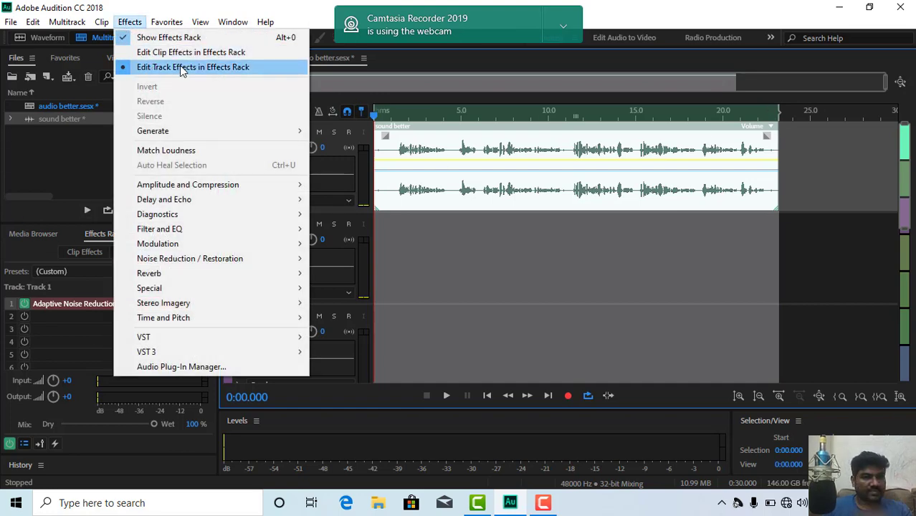
{"action": "mouse_move", "coordinate": [195, 132]}
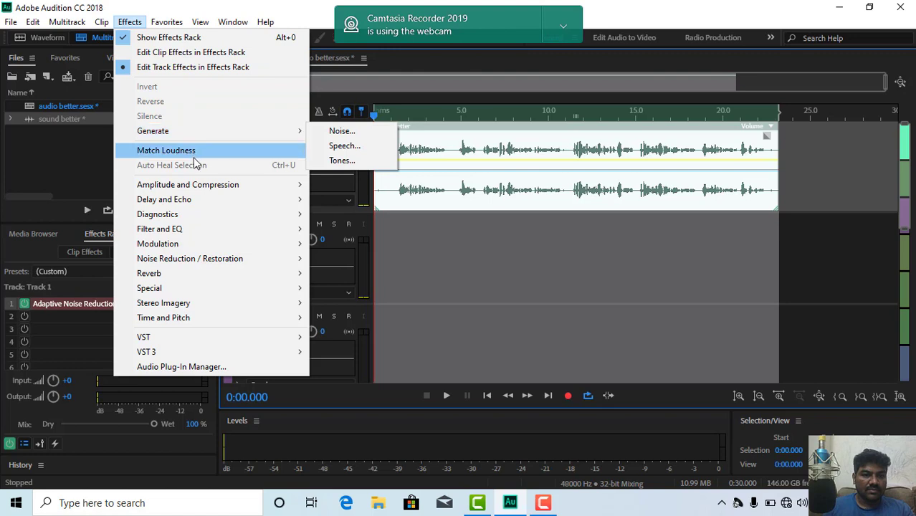
{"action": "mouse_move", "coordinate": [187, 211]}
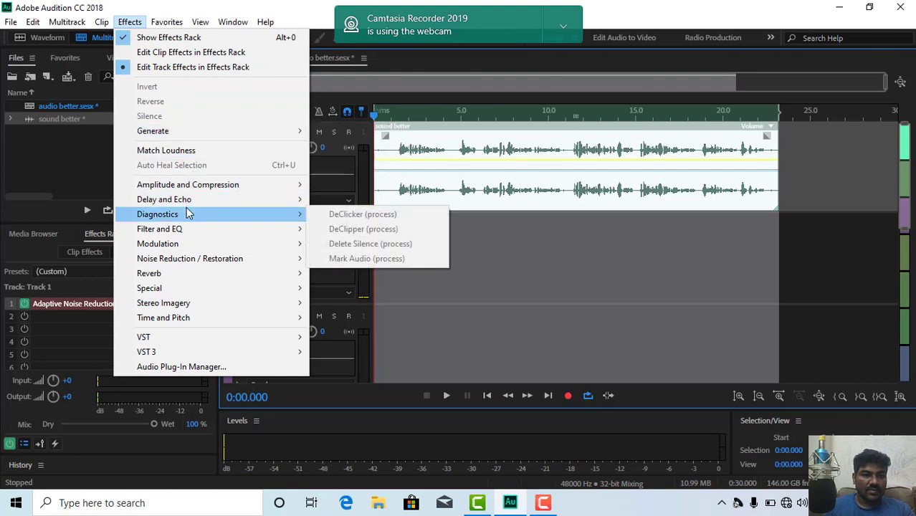
{"action": "mouse_move", "coordinate": [181, 279]}
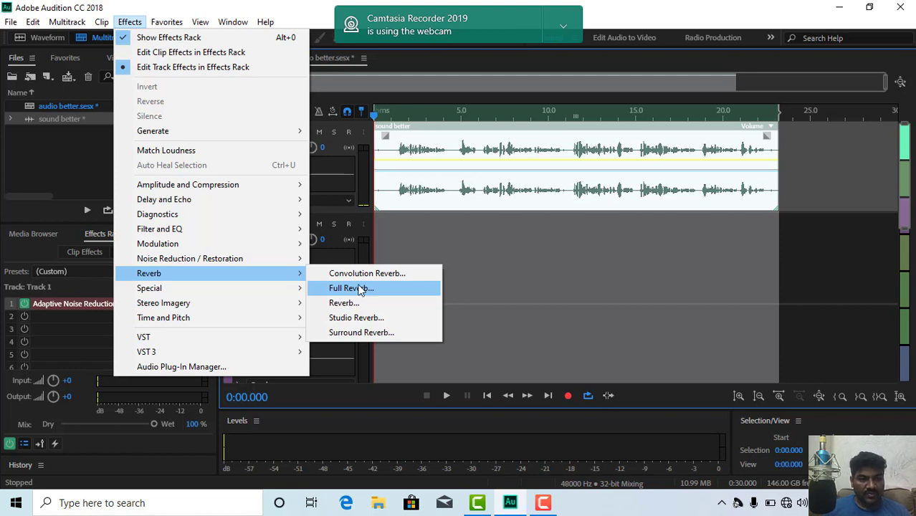
{"action": "mouse_move", "coordinate": [172, 230]}
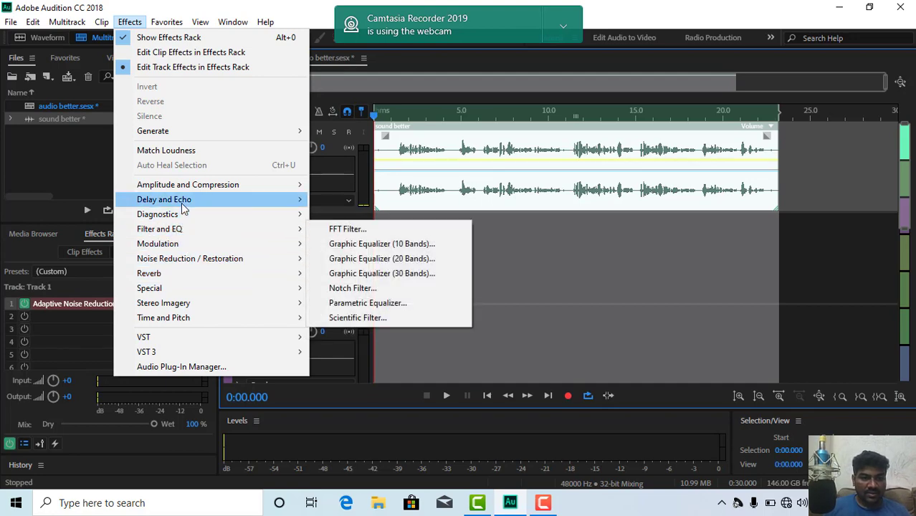
{"action": "mouse_move", "coordinate": [195, 191]}
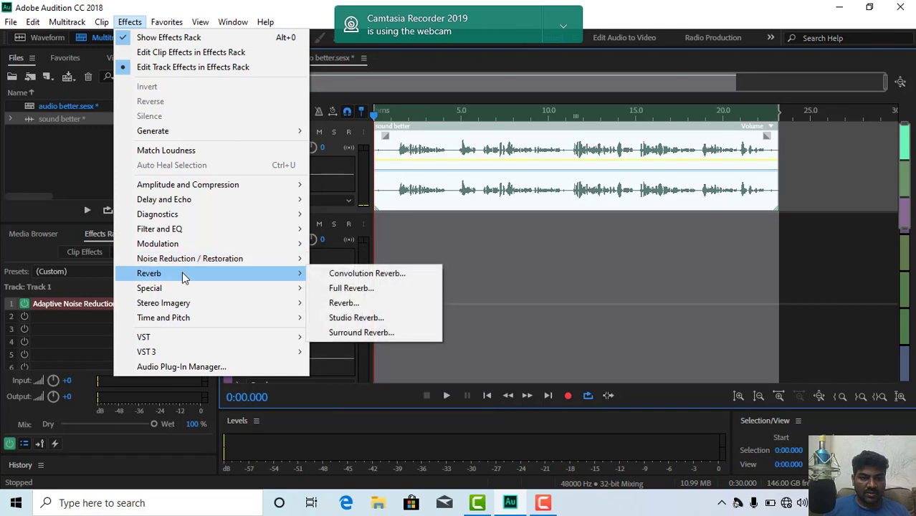
{"action": "left_click", "coordinate": [386, 292]}
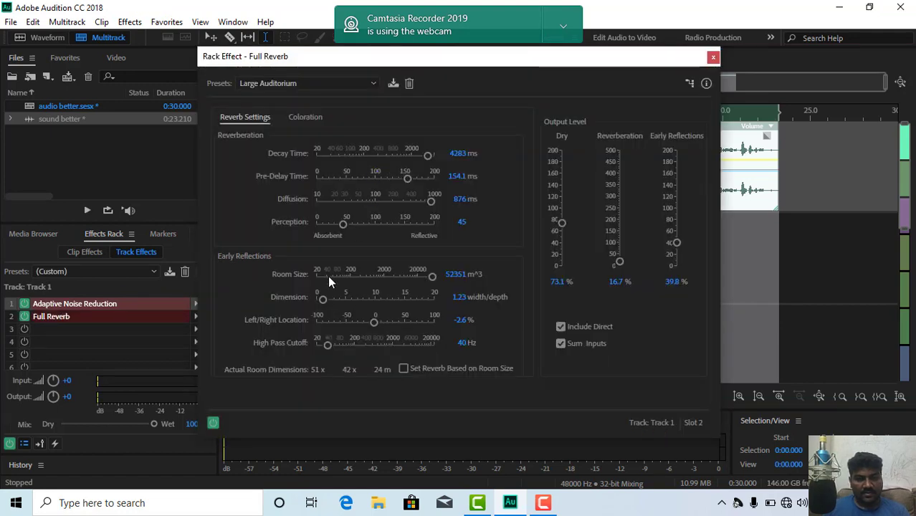
{"action": "key", "text": "space"}
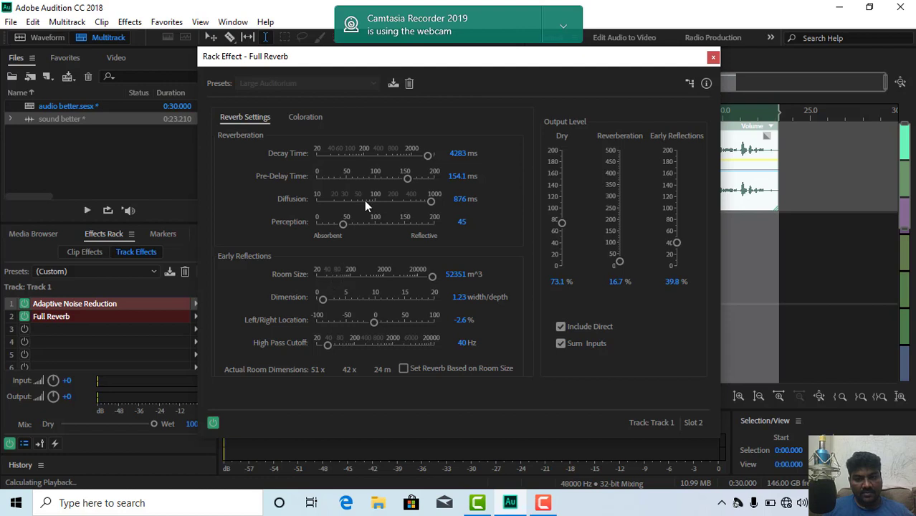
{"action": "key", "text": "space"}
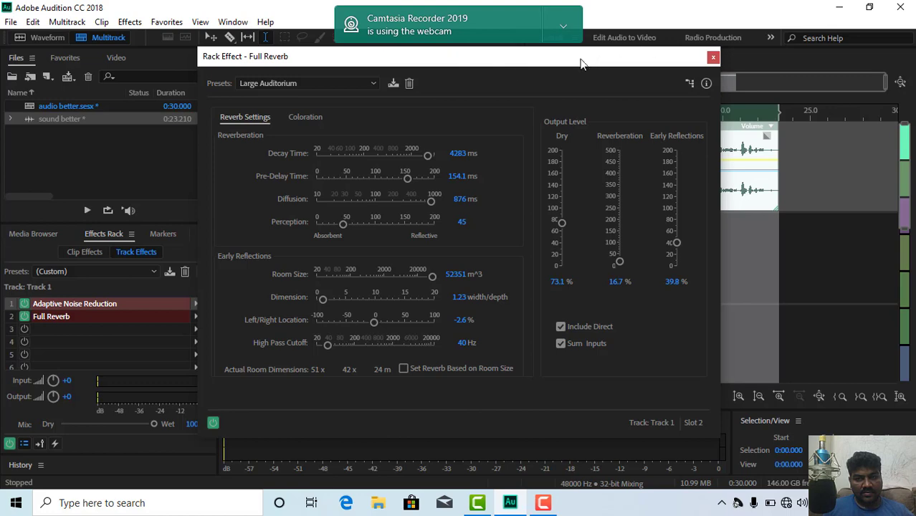
Step: Switch Full Reverb to the (Default) preset, close its settings, and play the selected clip almost to its end
{"action": "left_click", "coordinate": [374, 84]}
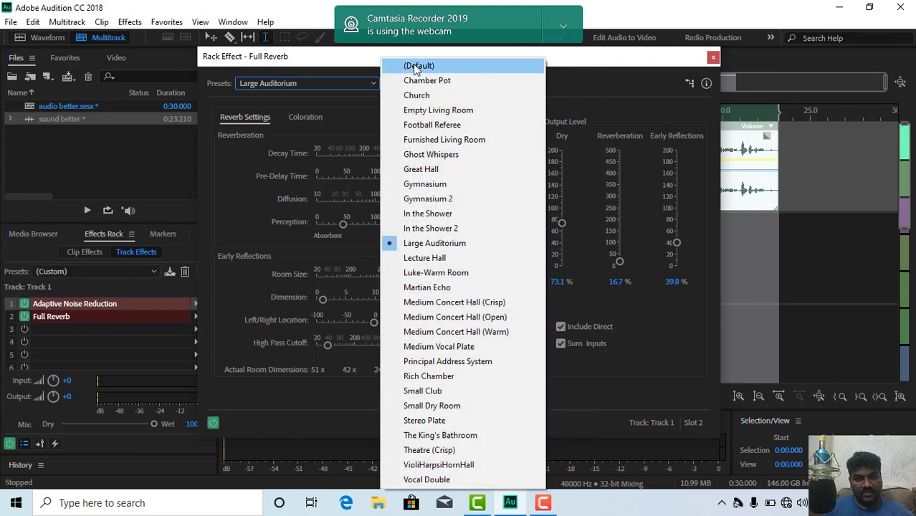
{"action": "left_click", "coordinate": [413, 65]}
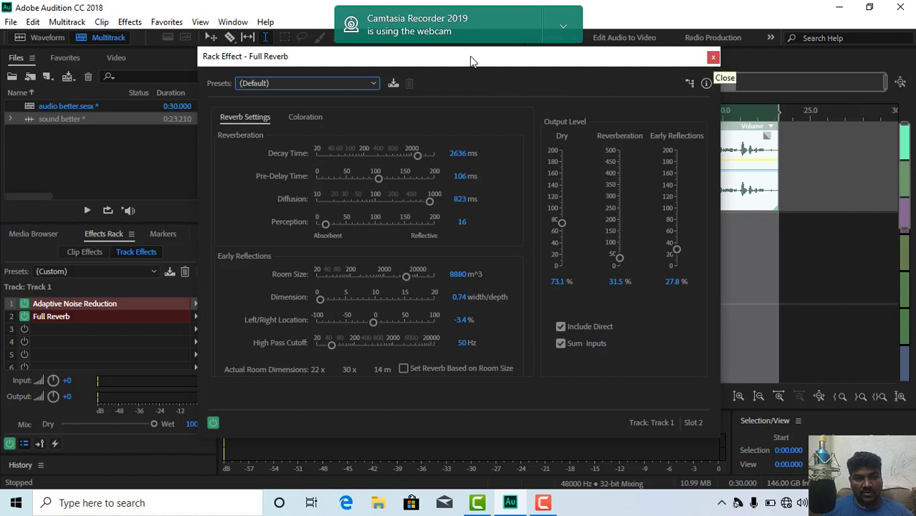
{"action": "key", "text": "Escape"}
{"action": "key", "text": "space"}
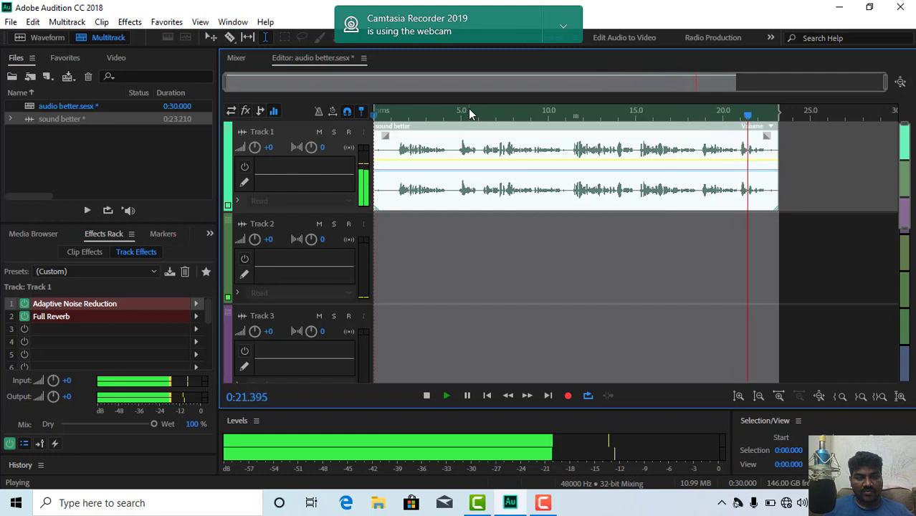
{"action": "key", "text": "space"}
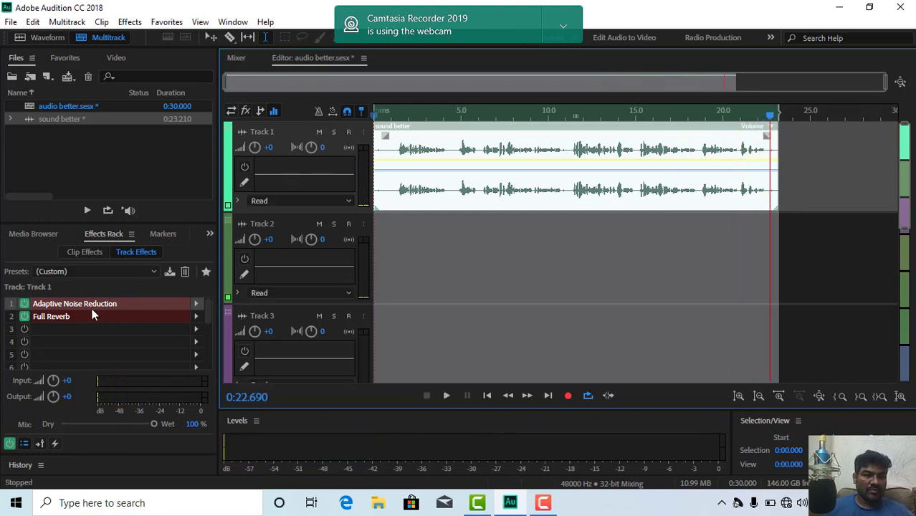
Step: Bypass Full Reverb, play Track 1 from near the start, and re-enable the reverb during playback to compare the sound
{"action": "left_click", "coordinate": [24, 317]}
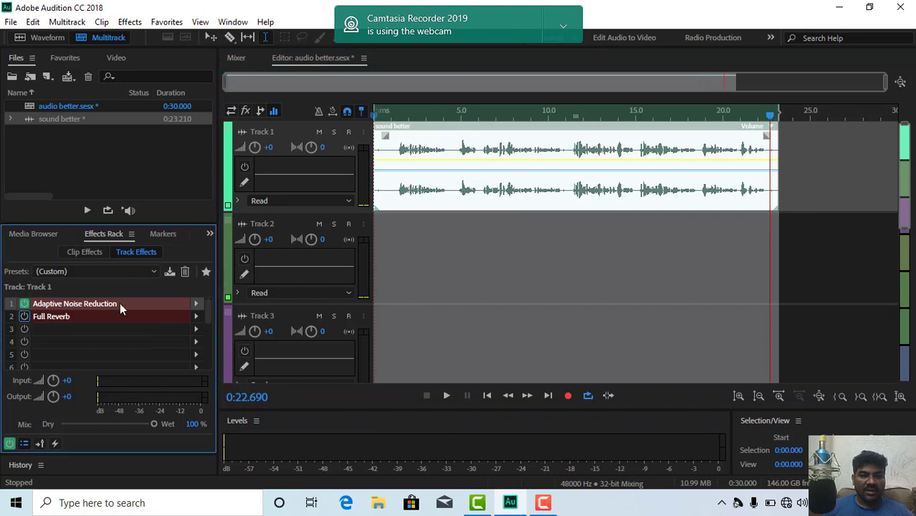
{"action": "left_click", "coordinate": [387, 111]}
{"action": "key", "text": "space"}
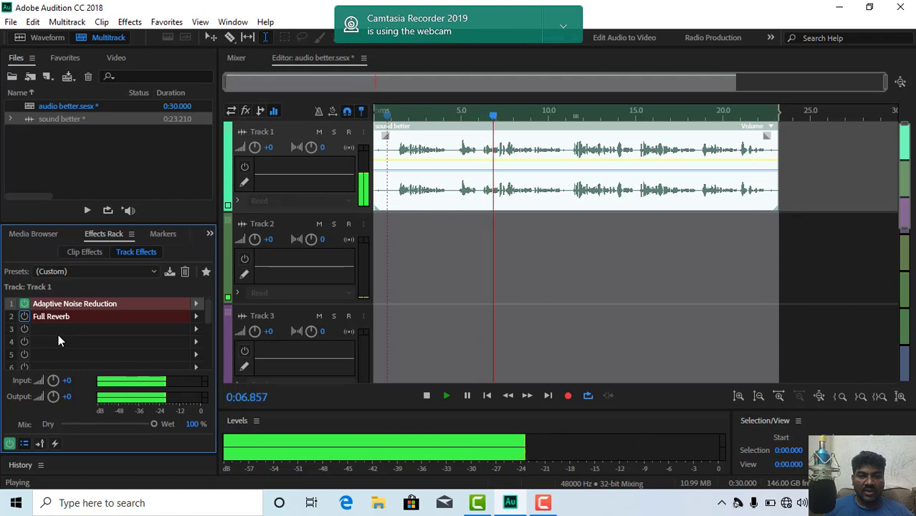
{"action": "left_click", "coordinate": [25, 317]}
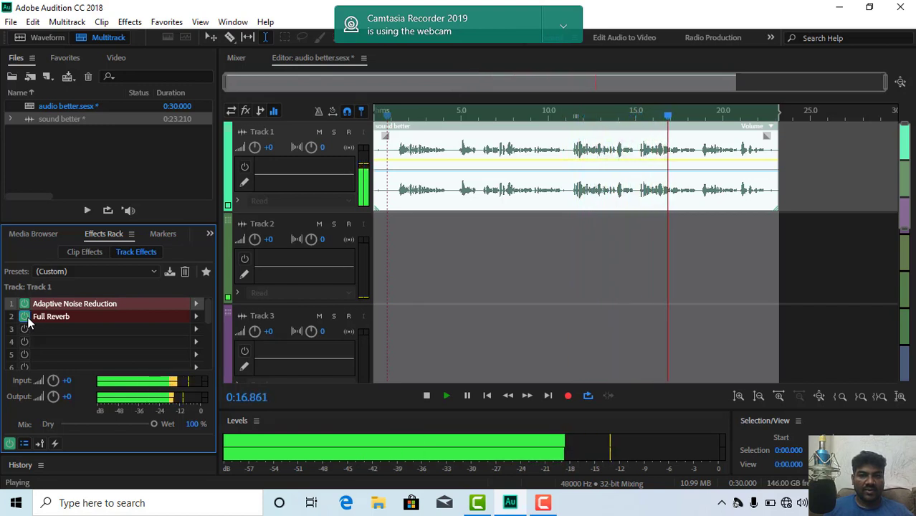
{"action": "key", "text": "space"}
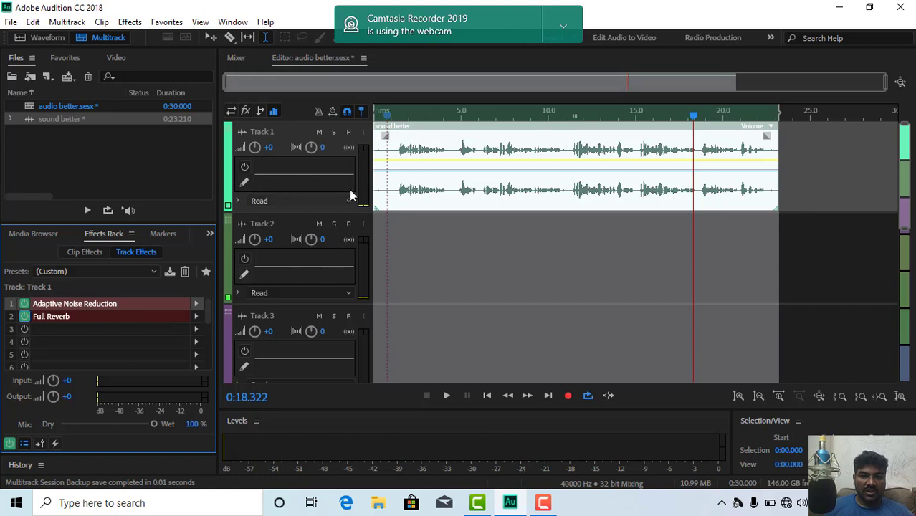
Step: Replay the clip from about 1.1 seconds, switching Full Reverb off and back on to hear the difference again
{"action": "left_click", "coordinate": [392, 143]}
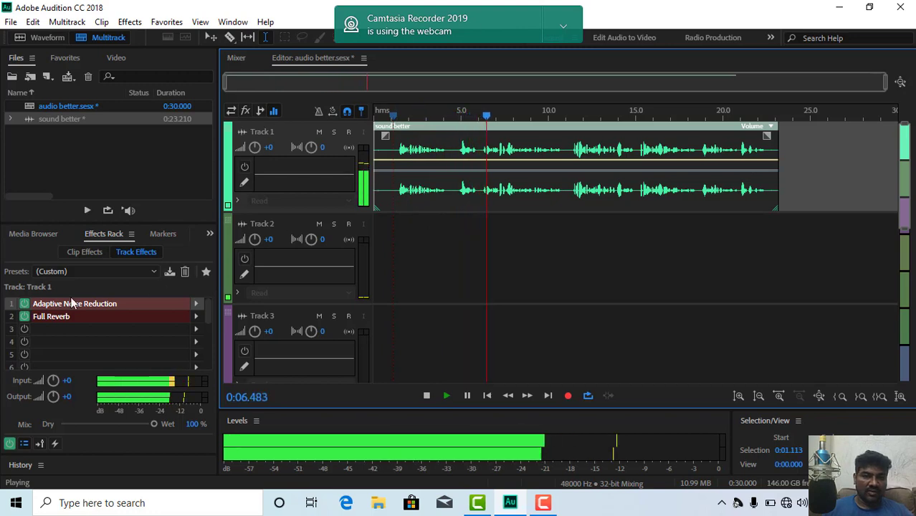
{"action": "left_click", "coordinate": [25, 317]}
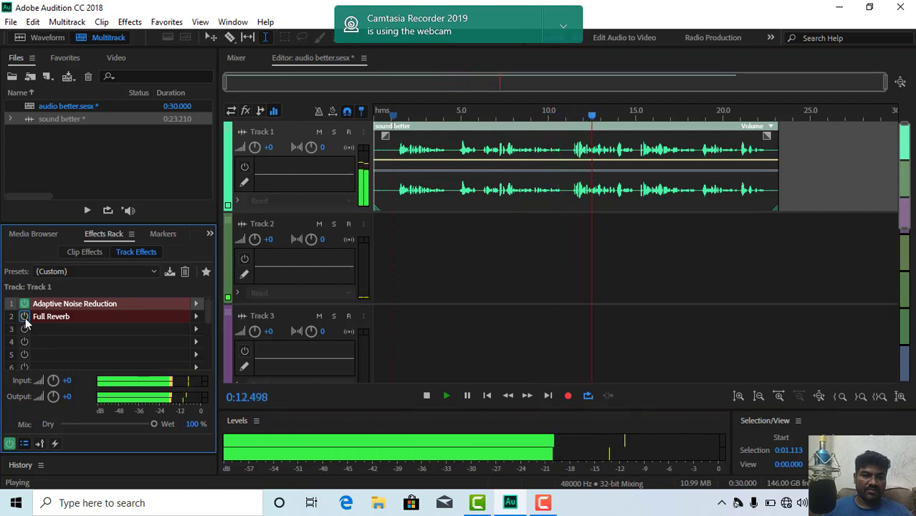
{"action": "key", "text": "space"}
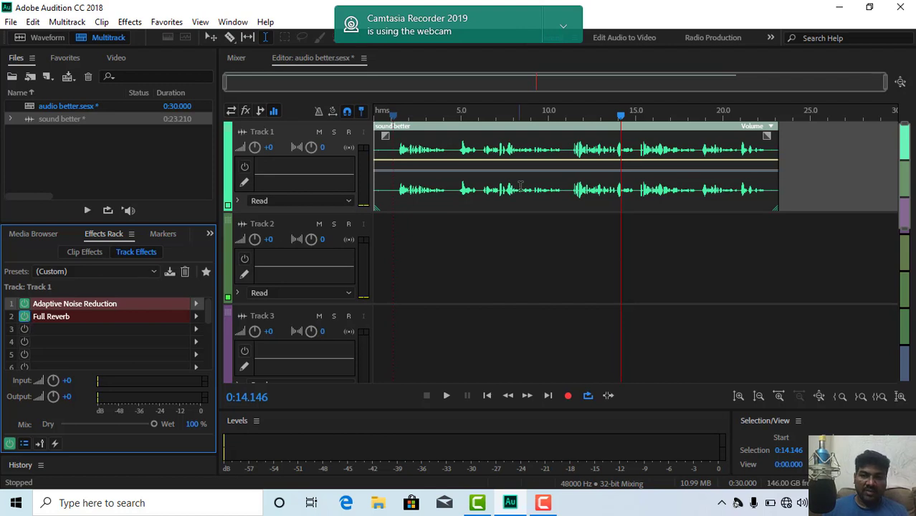
Step: Select the full length of the "sound better" clip again, extending the time range exactly to the clip's end
{"action": "left_click", "coordinate": [772, 164]}
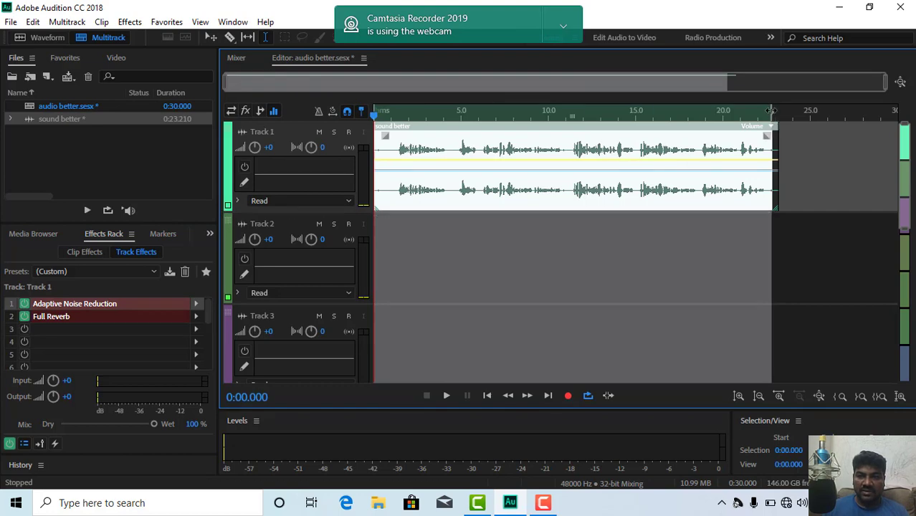
{"action": "left_click_drag", "start_coordinate": [770, 110], "coordinate": [779, 110]}
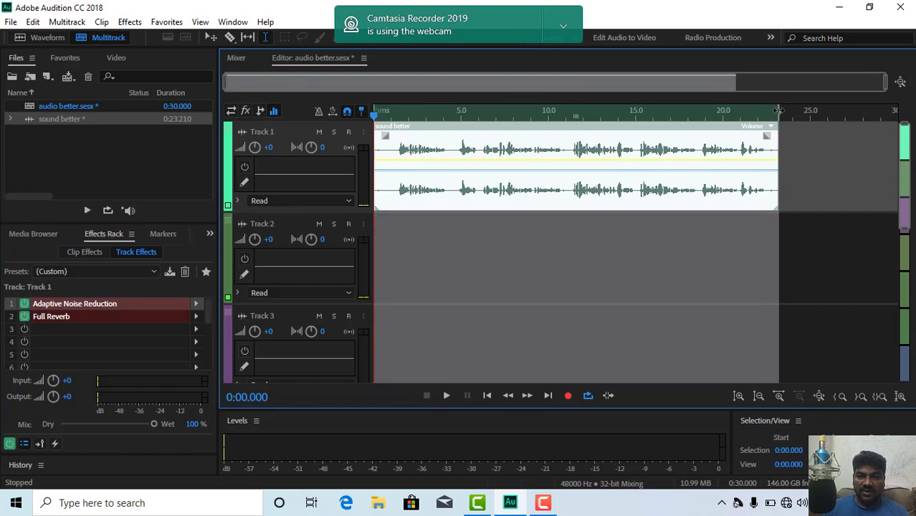
Step: Add a Parametric Equalizer to Track 1 and choose its Loudness Maximizer preset
{"action": "left_click", "coordinate": [129, 22]}
{"action": "mouse_move", "coordinate": [162, 200]}
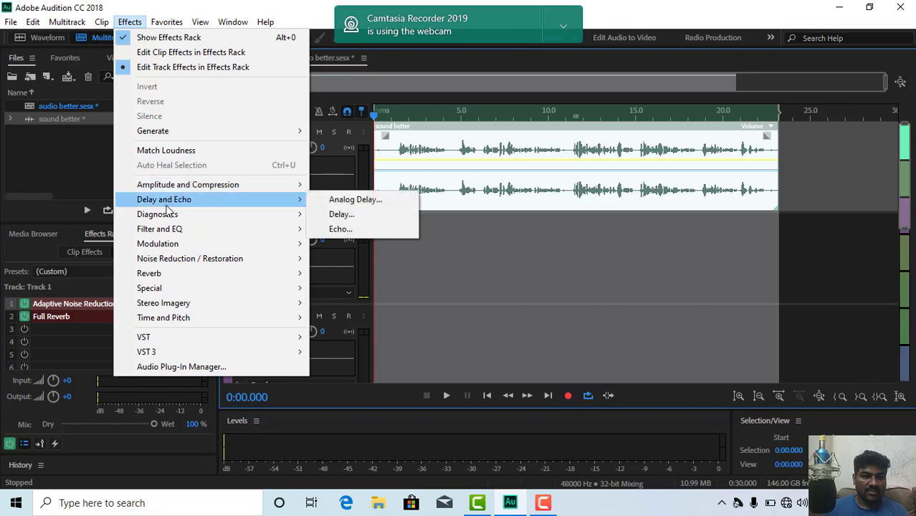
{"action": "mouse_move", "coordinate": [167, 229]}
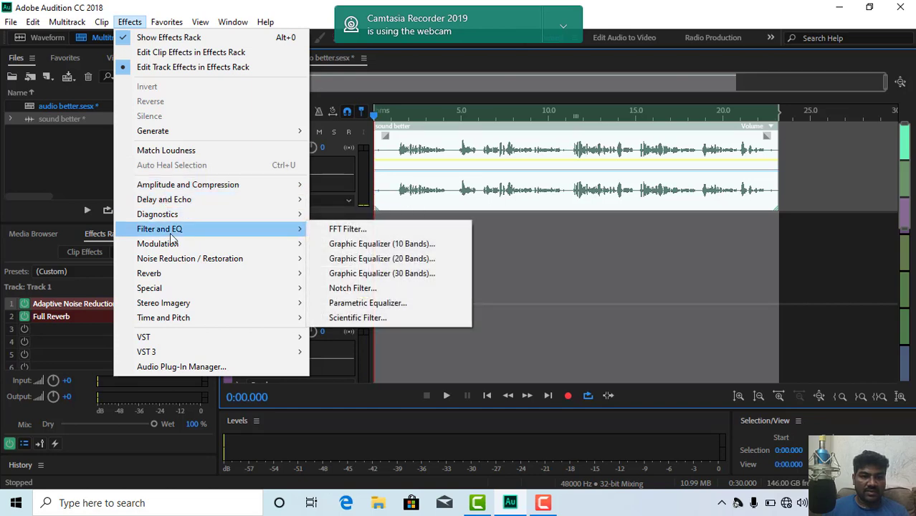
{"action": "left_click", "coordinate": [393, 304]}
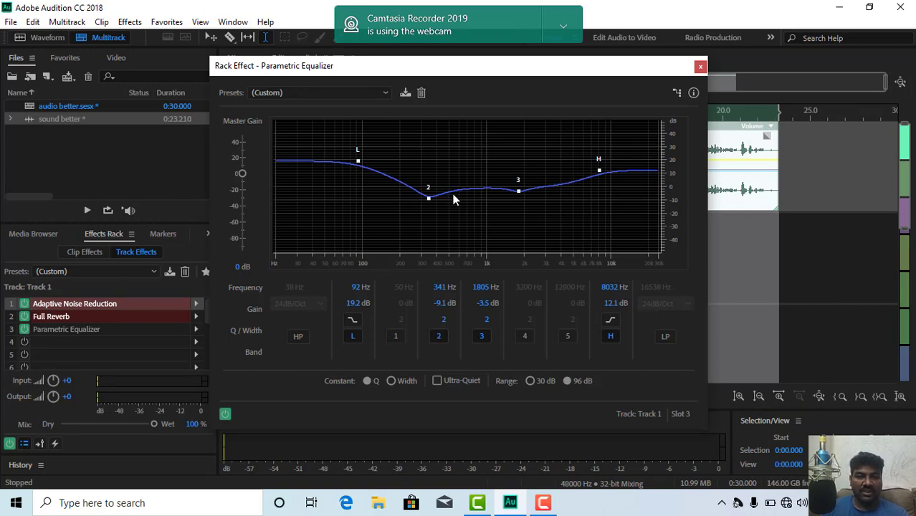
{"action": "left_click", "coordinate": [368, 91]}
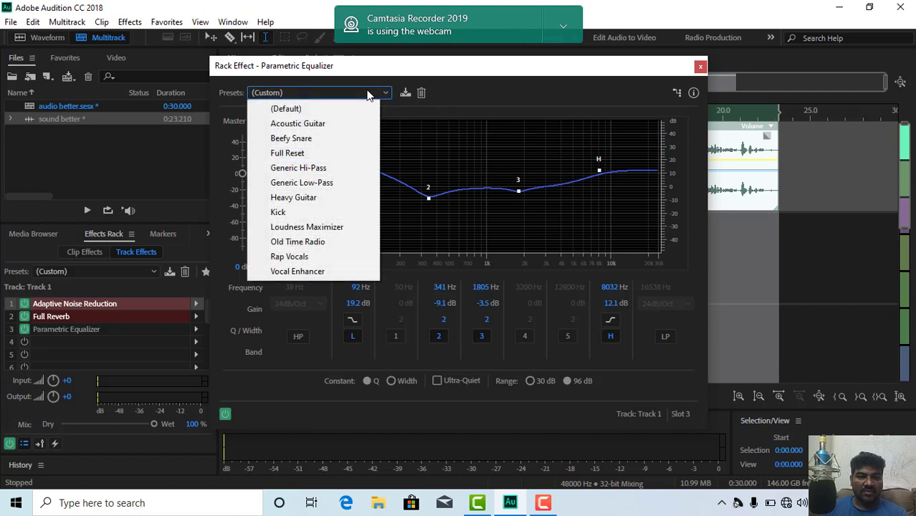
{"action": "left_click", "coordinate": [332, 228]}
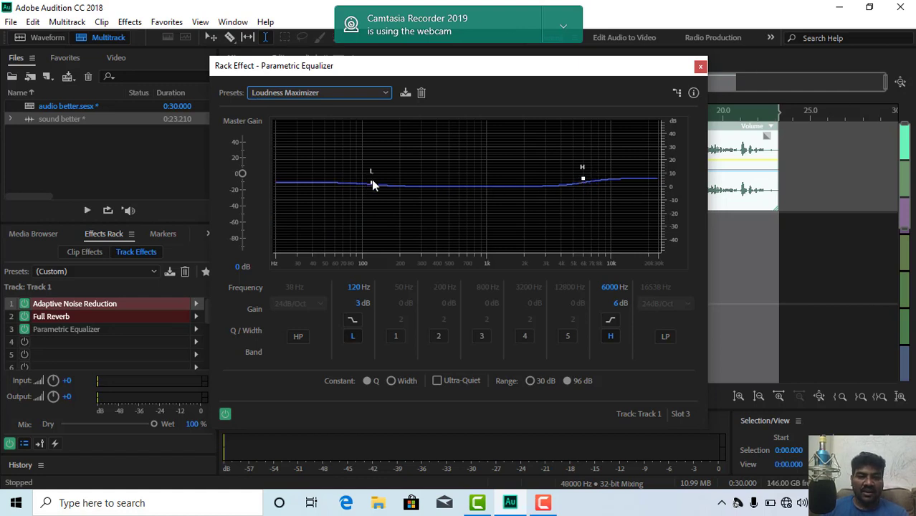
Step: Raise the equalizer's low shelf to about 103 Hz, 39.9 dB and its high shelf to about 6263 Hz, 39.9 dB
{"action": "mouse_move", "coordinate": [372, 183]}
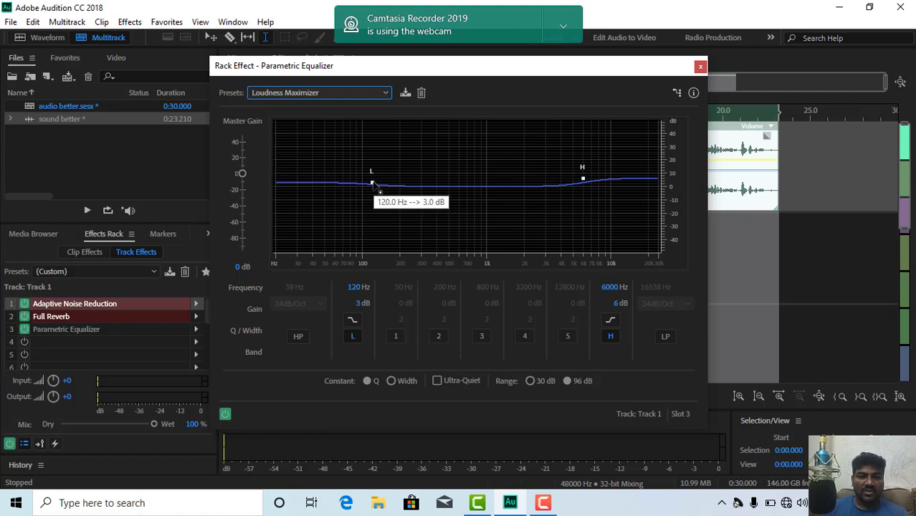
{"action": "left_click_drag", "start_coordinate": [371, 184], "coordinate": [365, 133]}
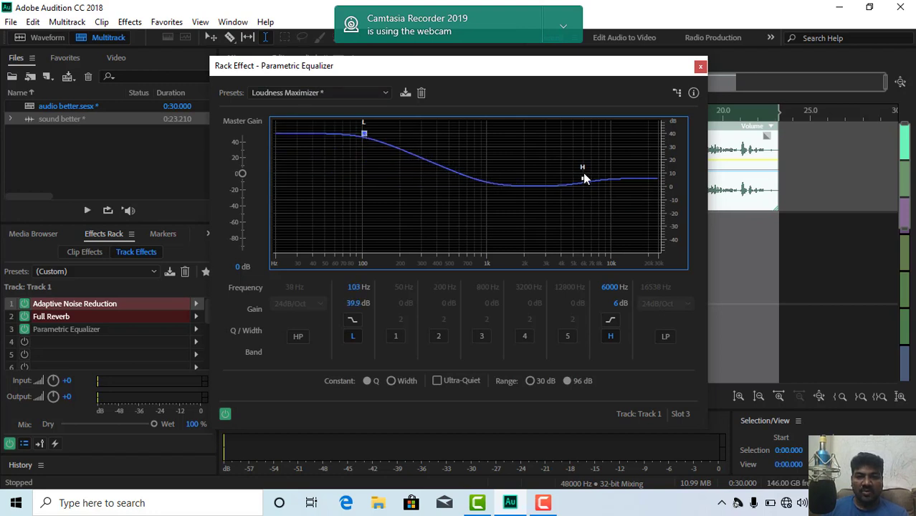
{"action": "left_click_drag", "start_coordinate": [580, 181], "coordinate": [587, 135]}
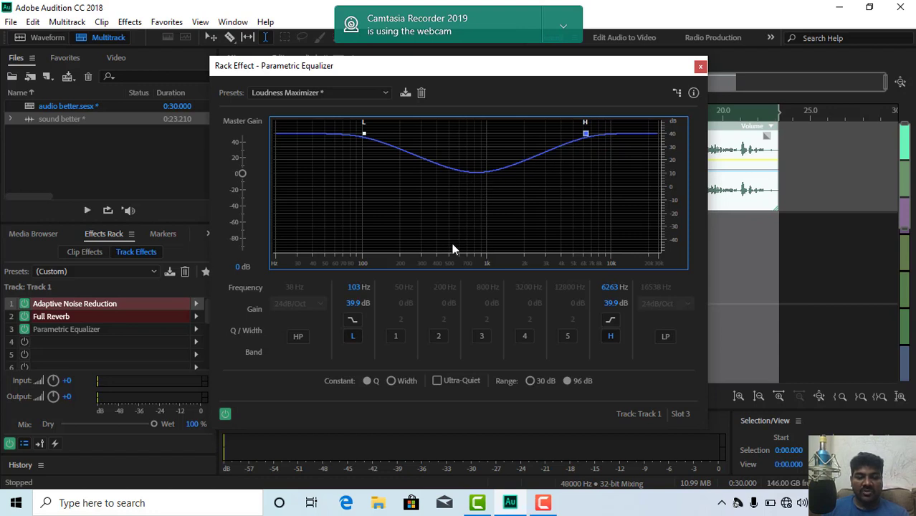
Step: Move the equalizer window aside and play the clip from about 0.5 seconds to hear the boosted curve
{"action": "key", "text": "space"}
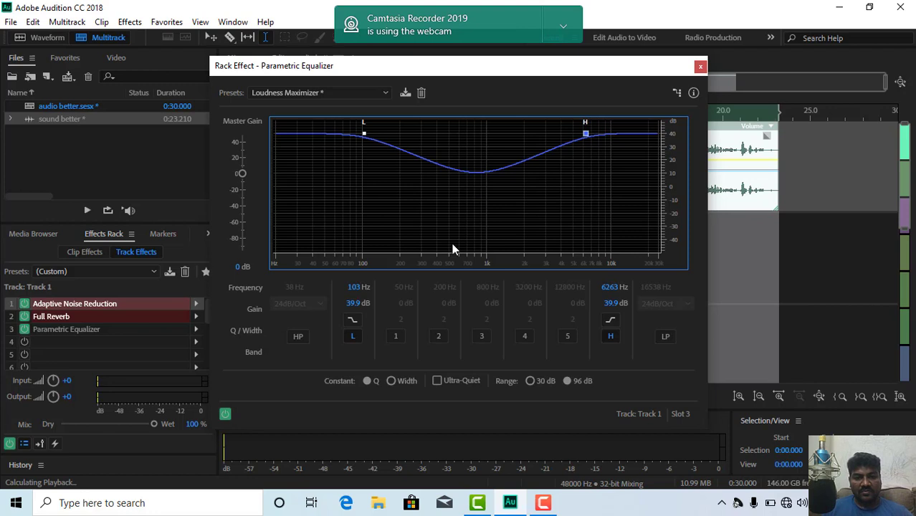
{"action": "key", "text": "space"}
{"action": "left_click_drag", "start_coordinate": [441, 68], "coordinate": [671, 101]}
{"action": "left_click", "coordinate": [382, 113]}
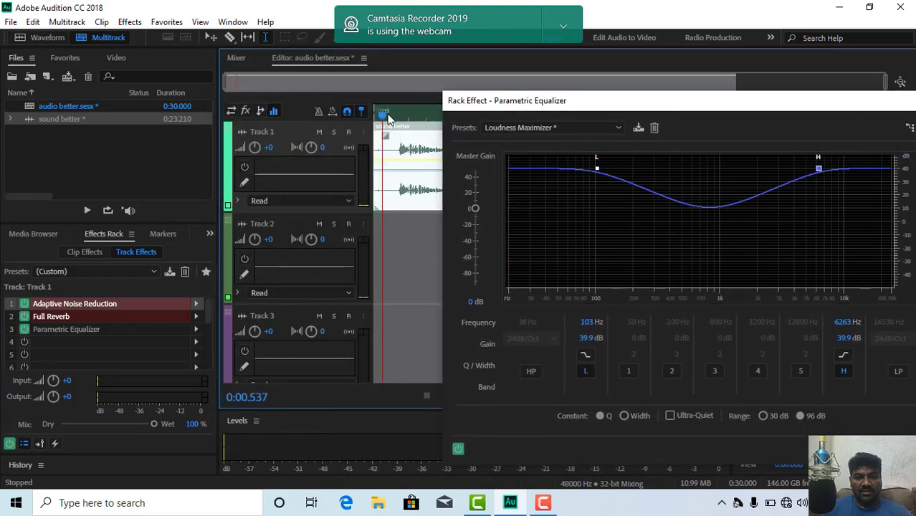
{"action": "key", "text": "space"}
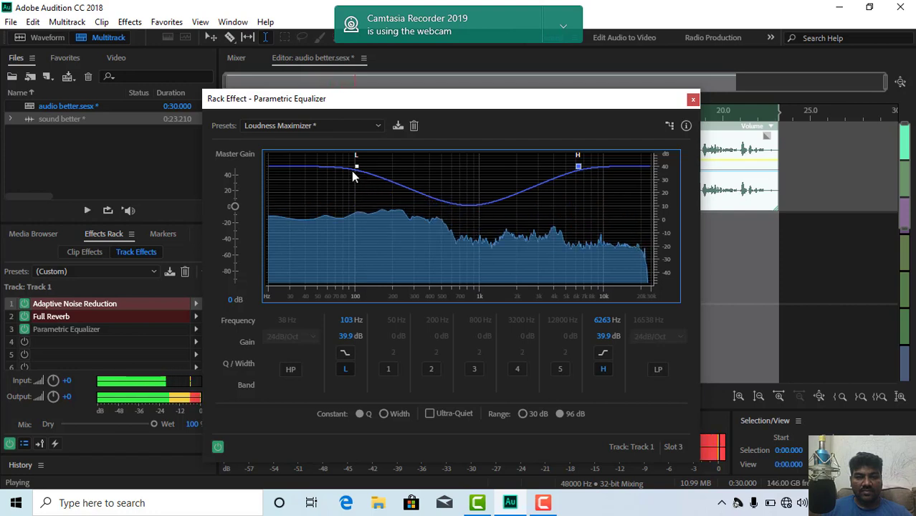
Step: Lower the low shelf to about 30.3 dB and high shelf to about 29.3 dB, and enable band 2 at about 814 Hz, -15.7 dB
{"action": "left_click_drag", "start_coordinate": [356, 167], "coordinate": [357, 178]}
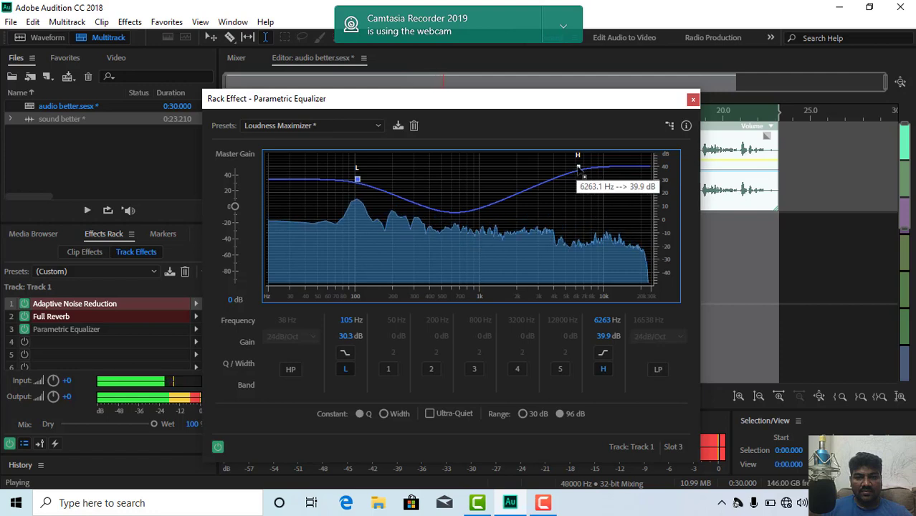
{"action": "left_click_drag", "start_coordinate": [580, 167], "coordinate": [579, 181]}
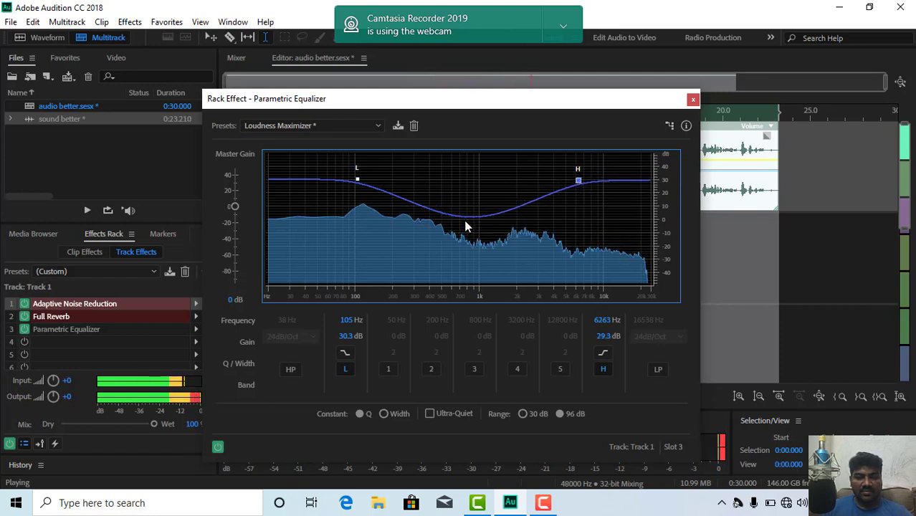
{"action": "left_click", "coordinate": [431, 369]}
{"action": "mouse_move", "coordinate": [392, 221]}
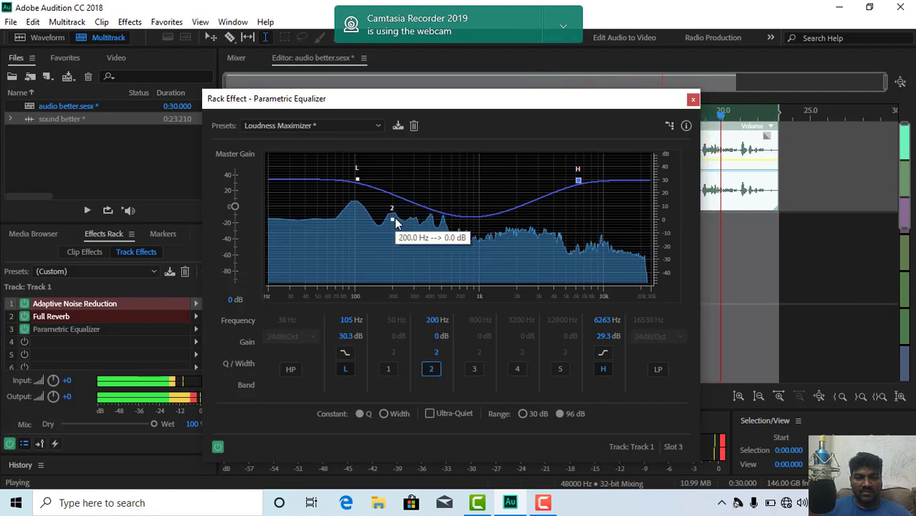
{"action": "left_click_drag", "start_coordinate": [392, 220], "coordinate": [468, 242]}
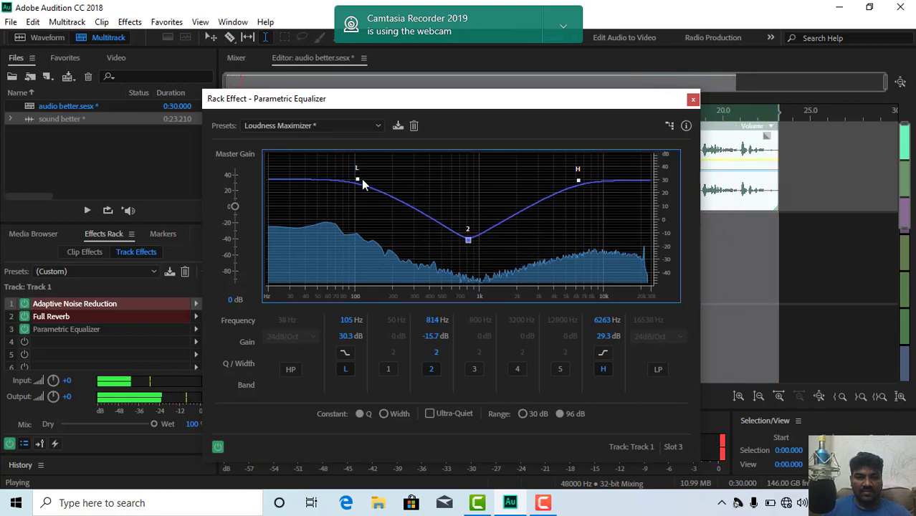
Step: Reduce the low shelf to about 110 Hz, 21.2 dB and the high shelf to about 6918 Hz, 20.2 dB during playback, and stop
{"action": "mouse_move", "coordinate": [362, 187]}
{"action": "left_click_drag", "start_coordinate": [363, 188], "coordinate": [366, 201]}
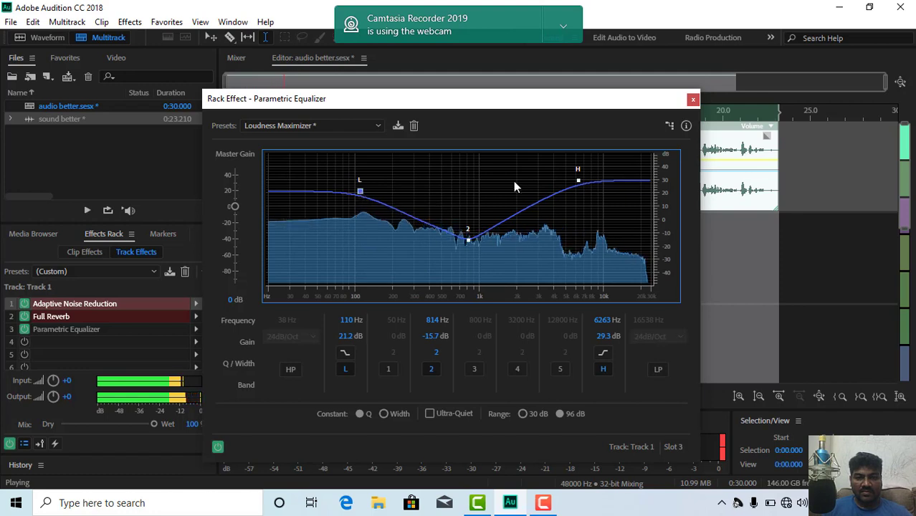
{"action": "left_click_drag", "start_coordinate": [582, 183], "coordinate": [585, 193]}
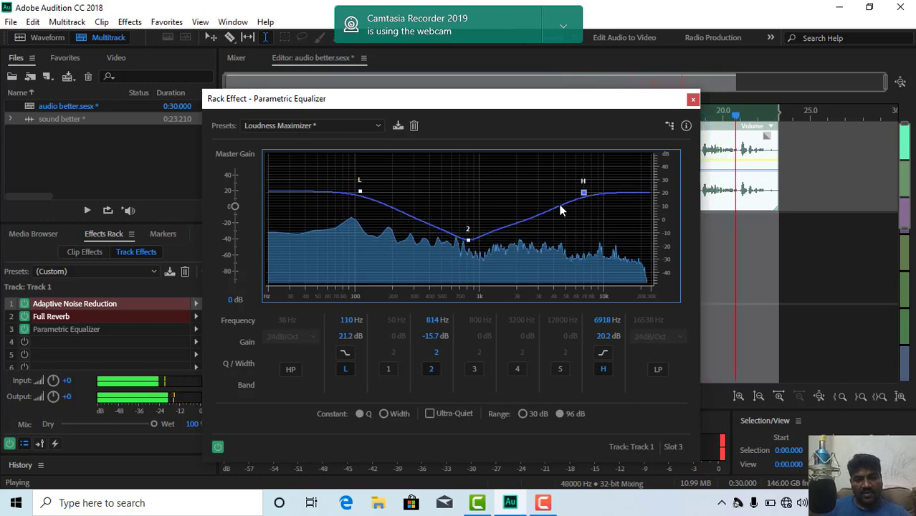
{"action": "key", "text": "space"}
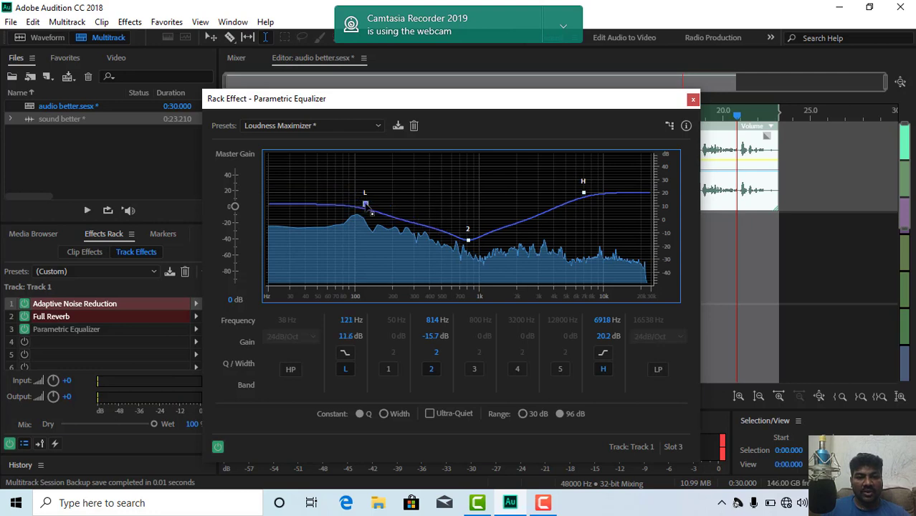
Step: Adjust the high shelf to about 7093 Hz, 15.2 dB and the low shelf to about 118 Hz, 18.7 dB
{"action": "mouse_move", "coordinate": [589, 203]}
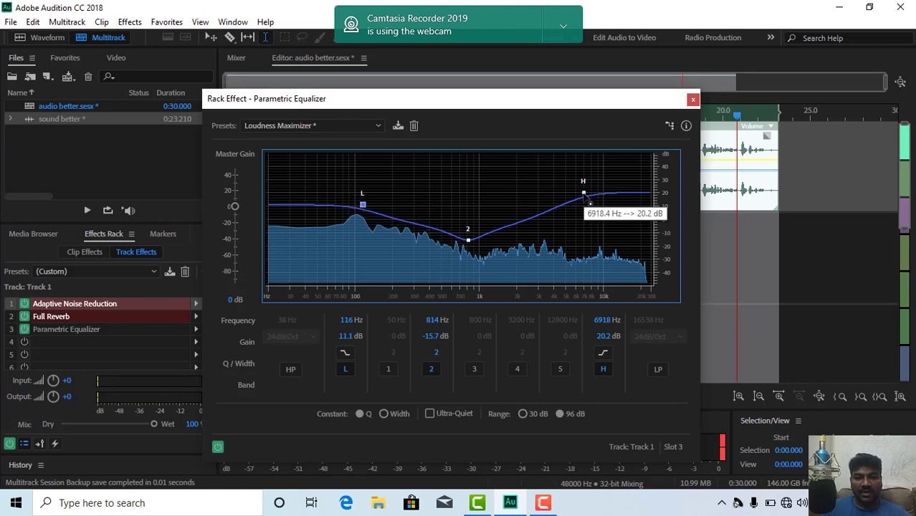
{"action": "left_click_drag", "start_coordinate": [589, 204], "coordinate": [590, 209]}
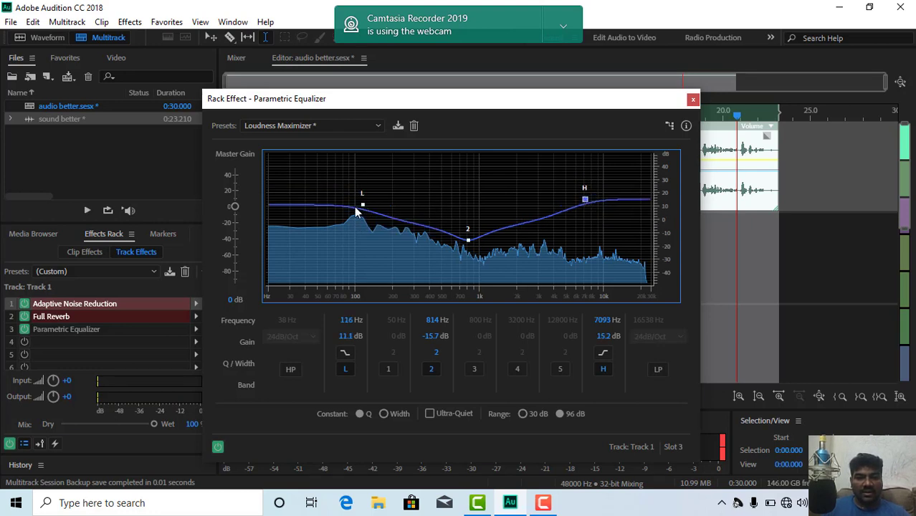
{"action": "mouse_move", "coordinate": [364, 207]}
{"action": "left_click_drag", "start_coordinate": [364, 206], "coordinate": [365, 195]}
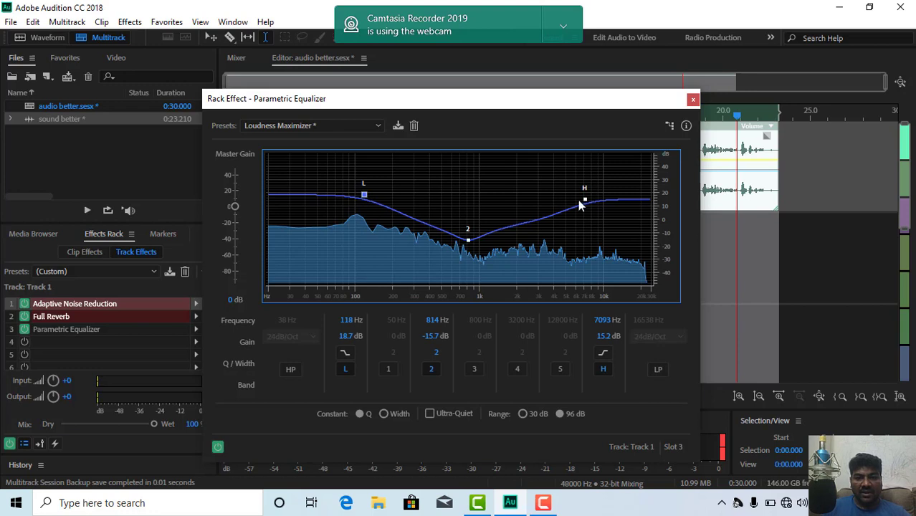
Step: Narrow the curve: high shelf about 1970 Hz, 18.7 dB; low shelf about 215 Hz, 20.2 dB; band 2 about 684 Hz, -16.2 dB
{"action": "left_click_drag", "start_coordinate": [580, 205], "coordinate": [516, 194]}
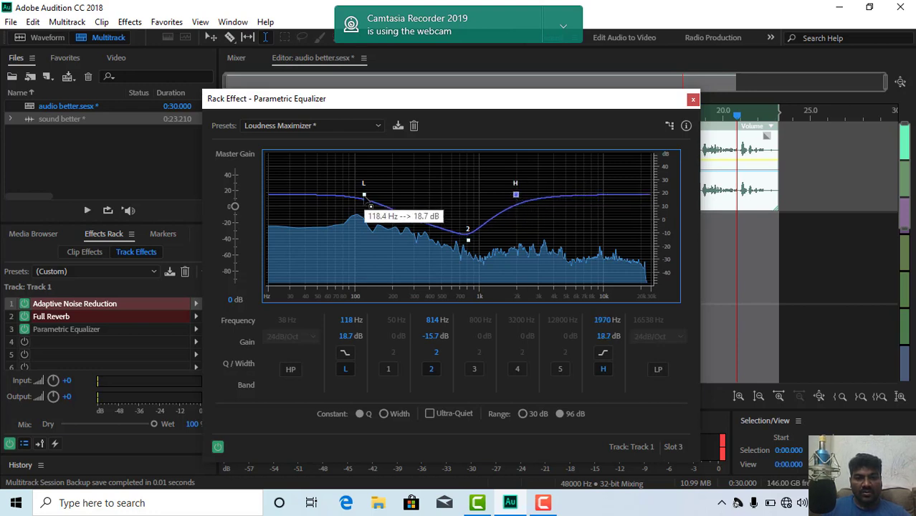
{"action": "left_click_drag", "start_coordinate": [364, 194], "coordinate": [397, 194]}
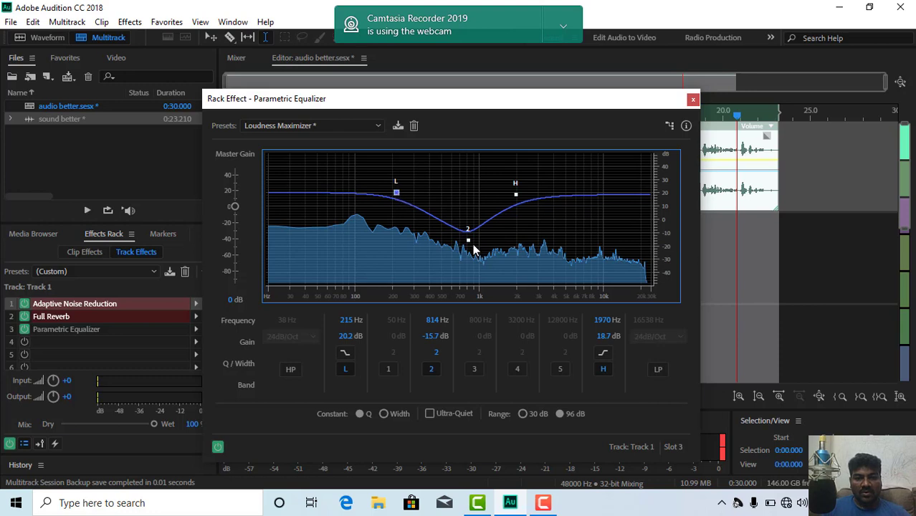
{"action": "left_click_drag", "start_coordinate": [473, 245], "coordinate": [465, 249]}
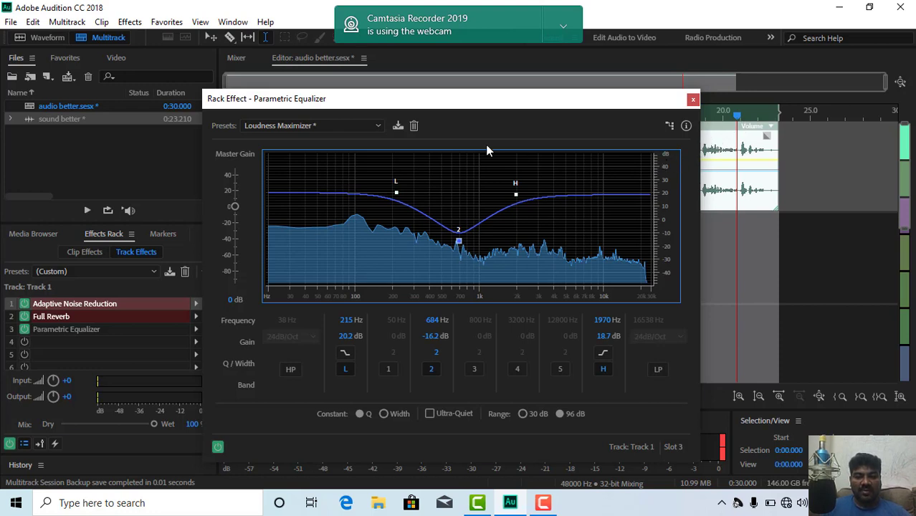
Step: Play the clip with the reshaped equalizer curve, stop playback, and close the Parametric Equalizer settings
{"action": "key", "text": "space"}
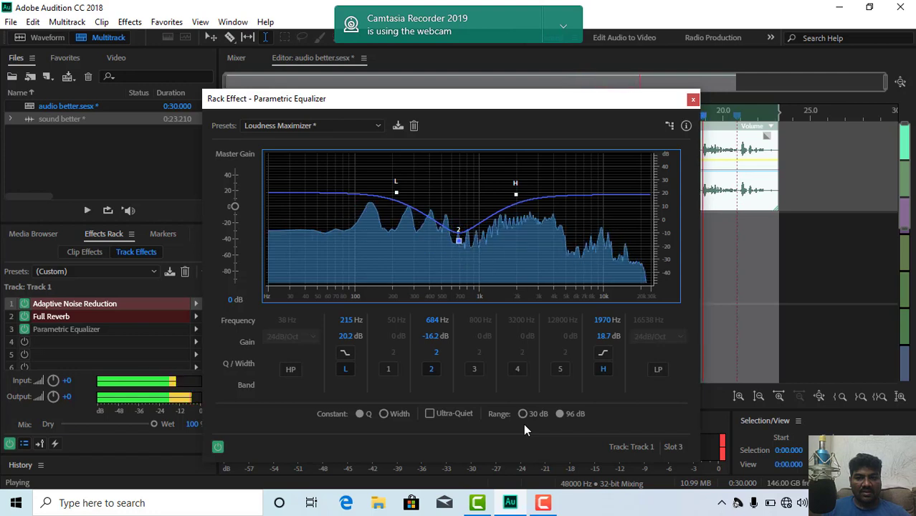
{"action": "key", "text": "space"}
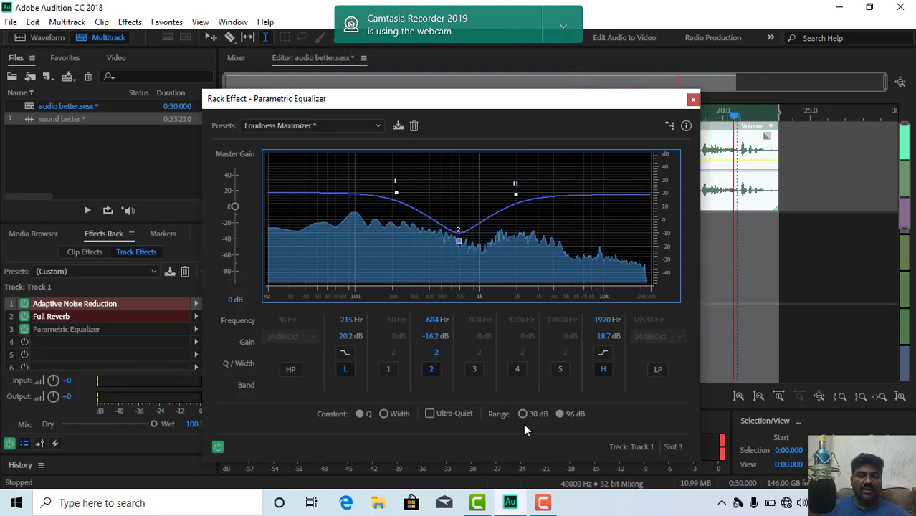
{"action": "left_click", "coordinate": [693, 101]}
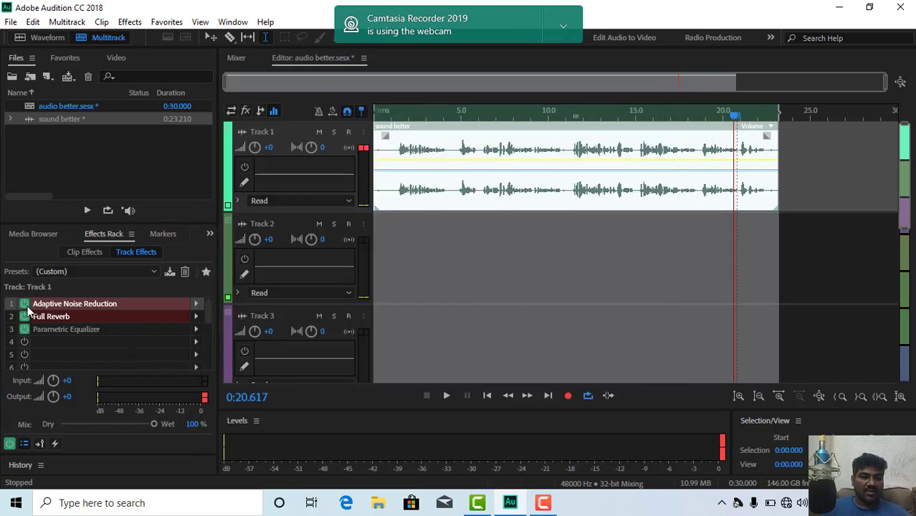
Step: Bypass the Parametric Equalizer and play the clip from about 1.3 to 4.5 seconds
{"action": "left_click", "coordinate": [24, 329]}
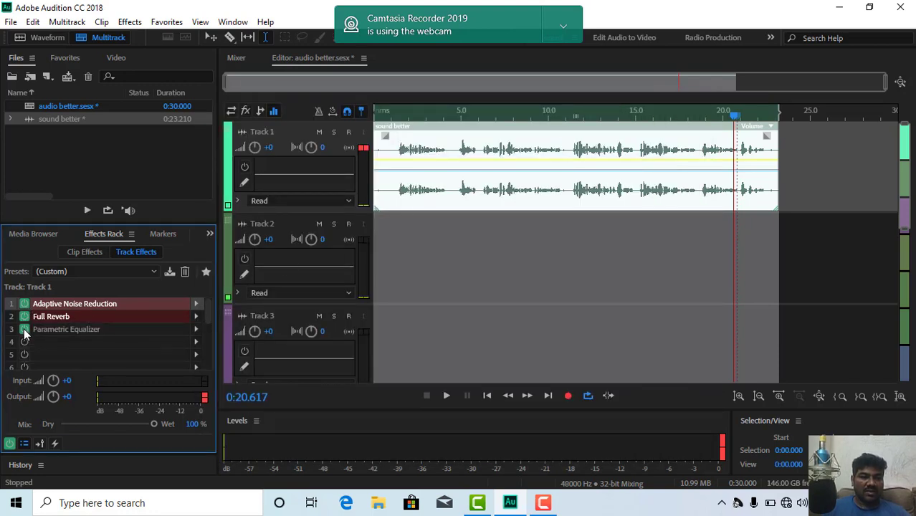
{"action": "left_click", "coordinate": [389, 102]}
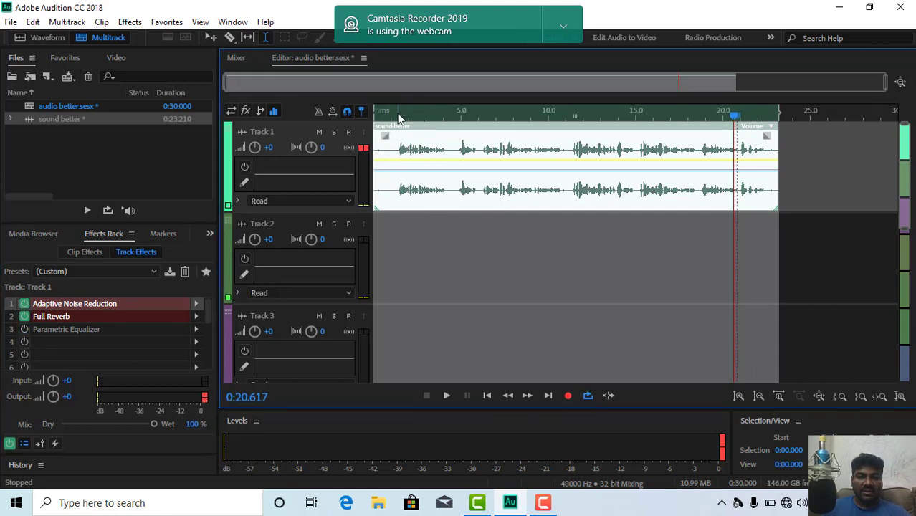
{"action": "left_click", "coordinate": [397, 115]}
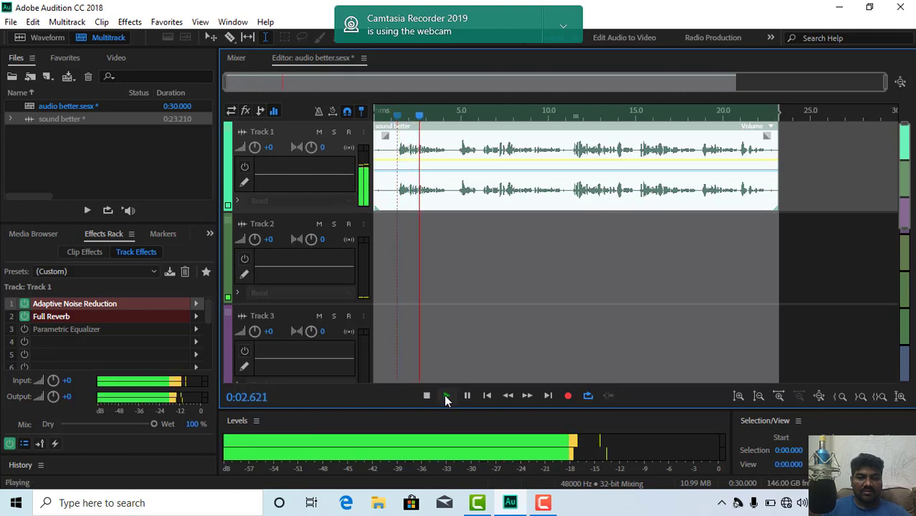
{"action": "left_click", "coordinate": [445, 396]}
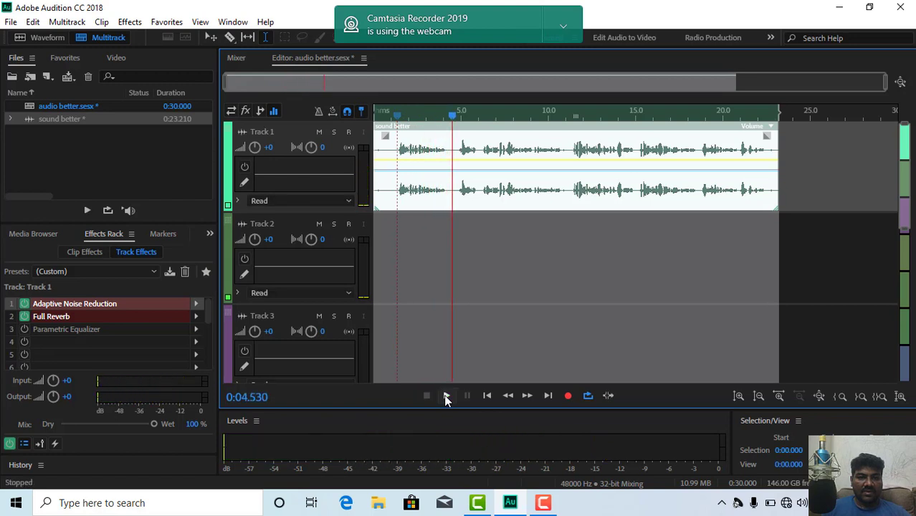
Step: Bypass Full Reverb, re-enable the Parametric Equalizer, and play the clip almost to its end, switching the equalizer off during playback
{"action": "left_click", "coordinate": [24, 316]}
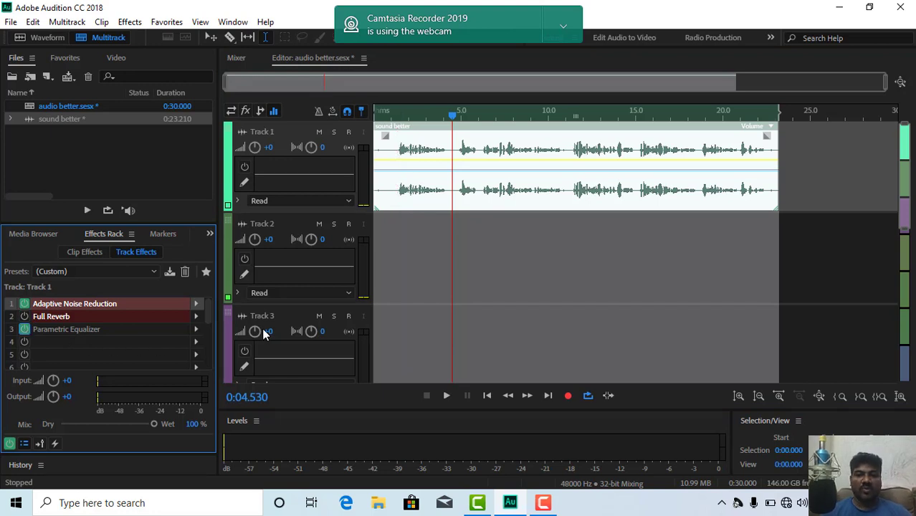
{"action": "key", "text": "space"}
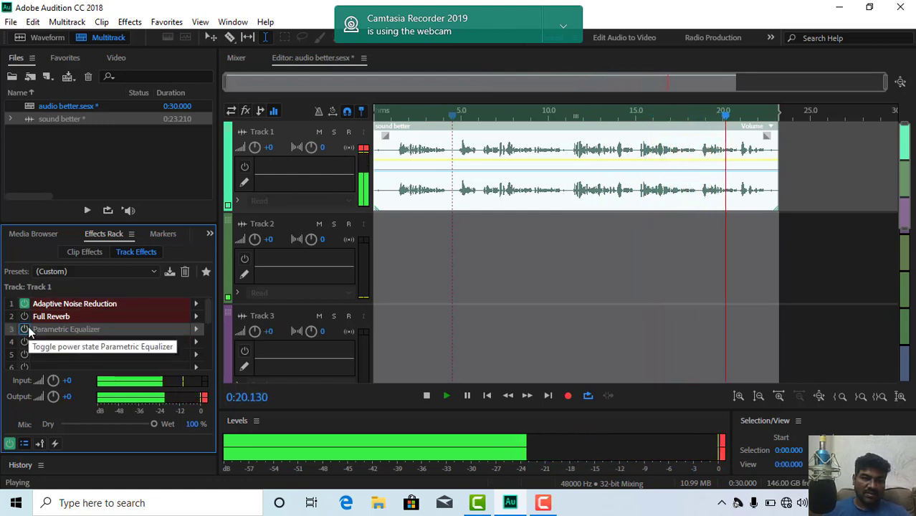
{"action": "key", "text": "space"}
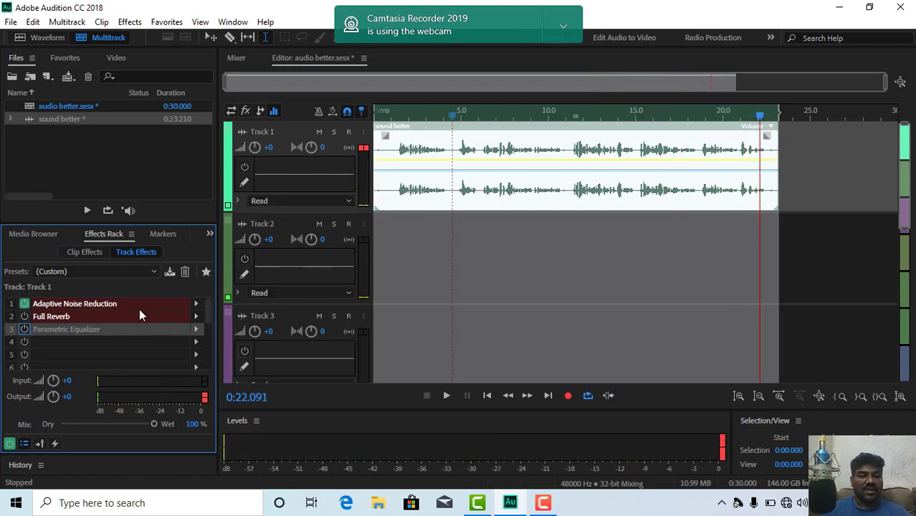
Step: Replay the clip with Full Reverb on, stop near 15 seconds to re-enable the Parametric Equalizer, and continue playback to about 20 seconds
{"action": "left_click", "coordinate": [386, 115]}
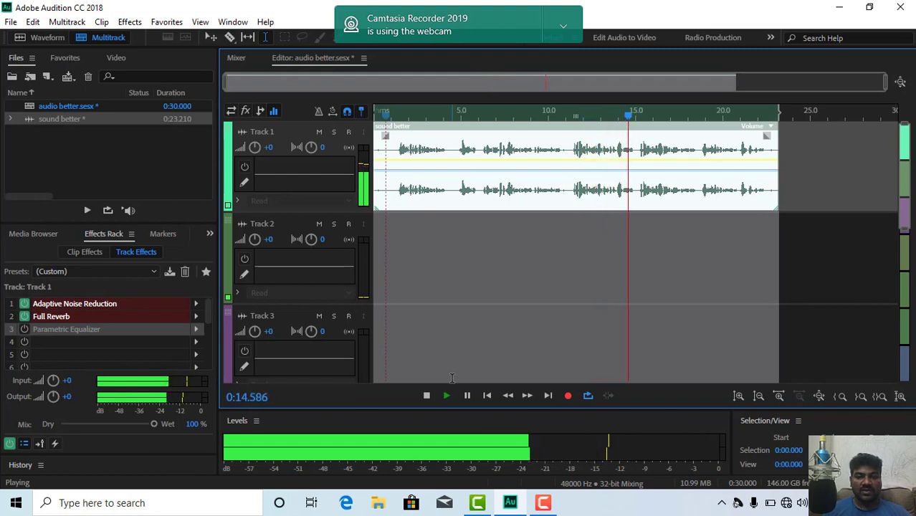
{"action": "key", "text": "space"}
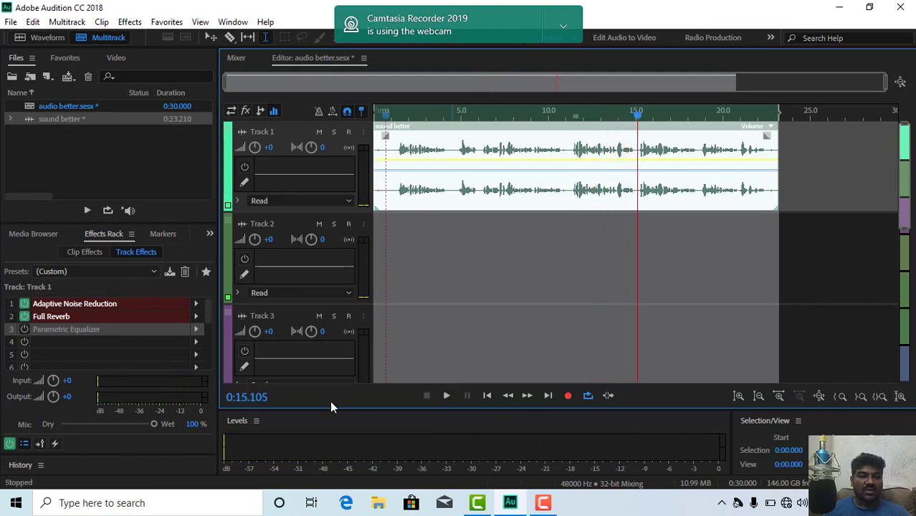
{"action": "left_click", "coordinate": [27, 331]}
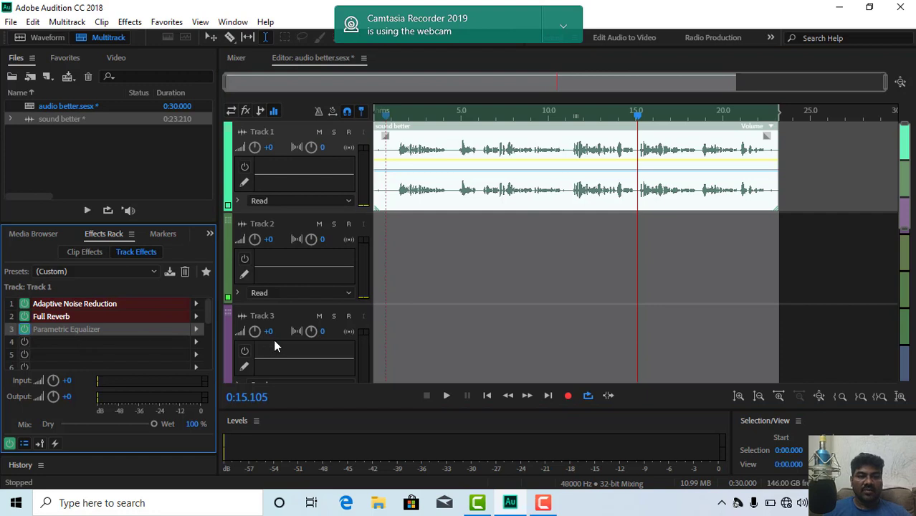
{"action": "left_click", "coordinate": [445, 395]}
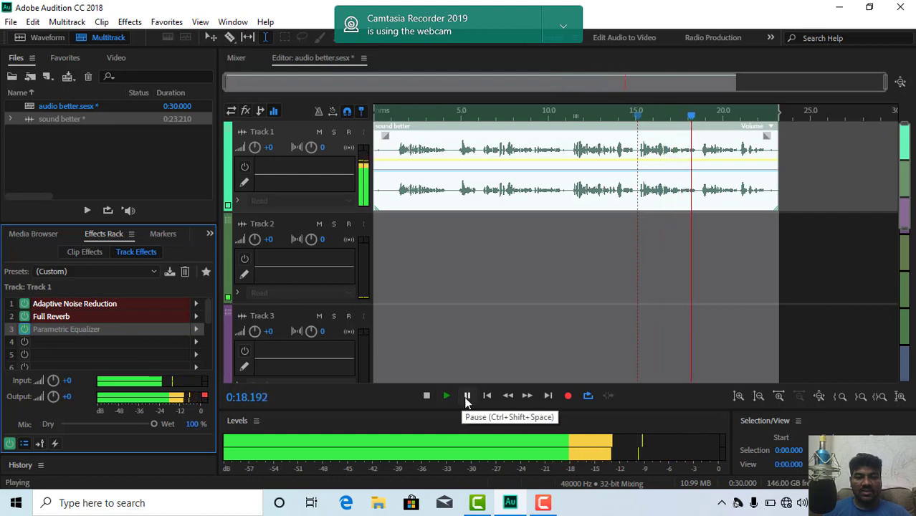
{"action": "left_click", "coordinate": [467, 396]}
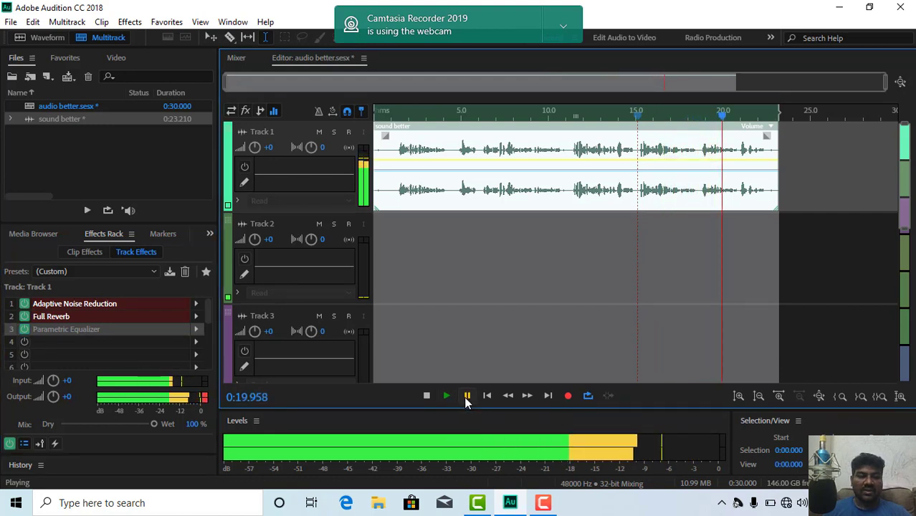